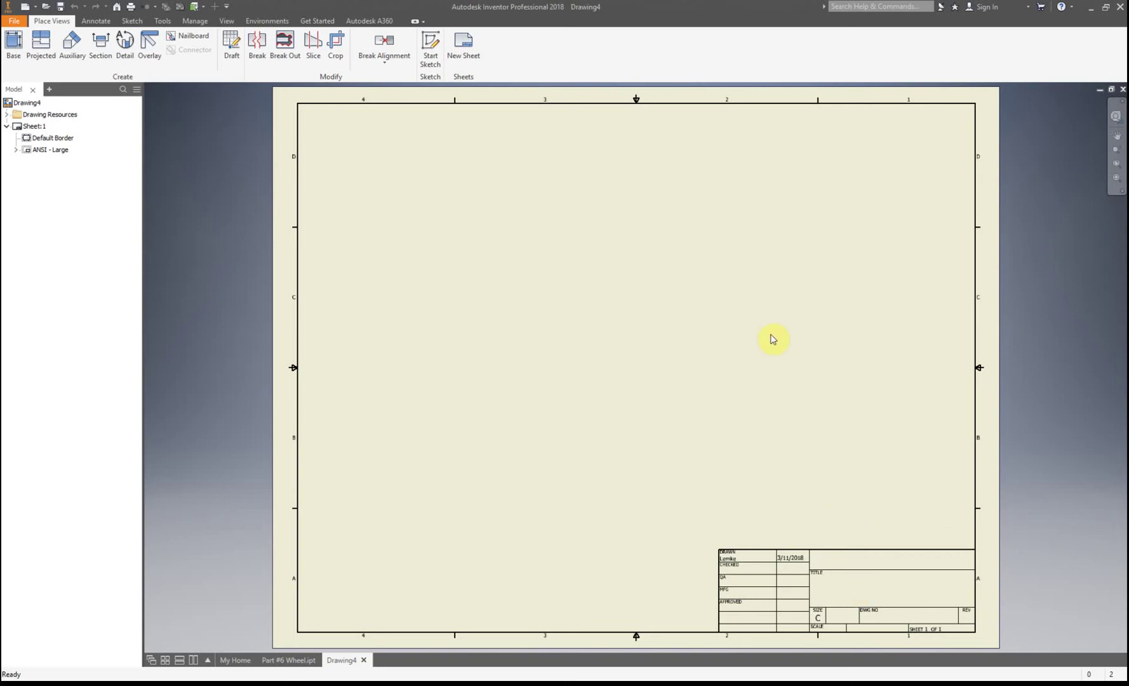
Step: Create the wheel base view at 2:1 on the sheet's left, projecting a right side view and an upper-right isometric
click(13, 44)
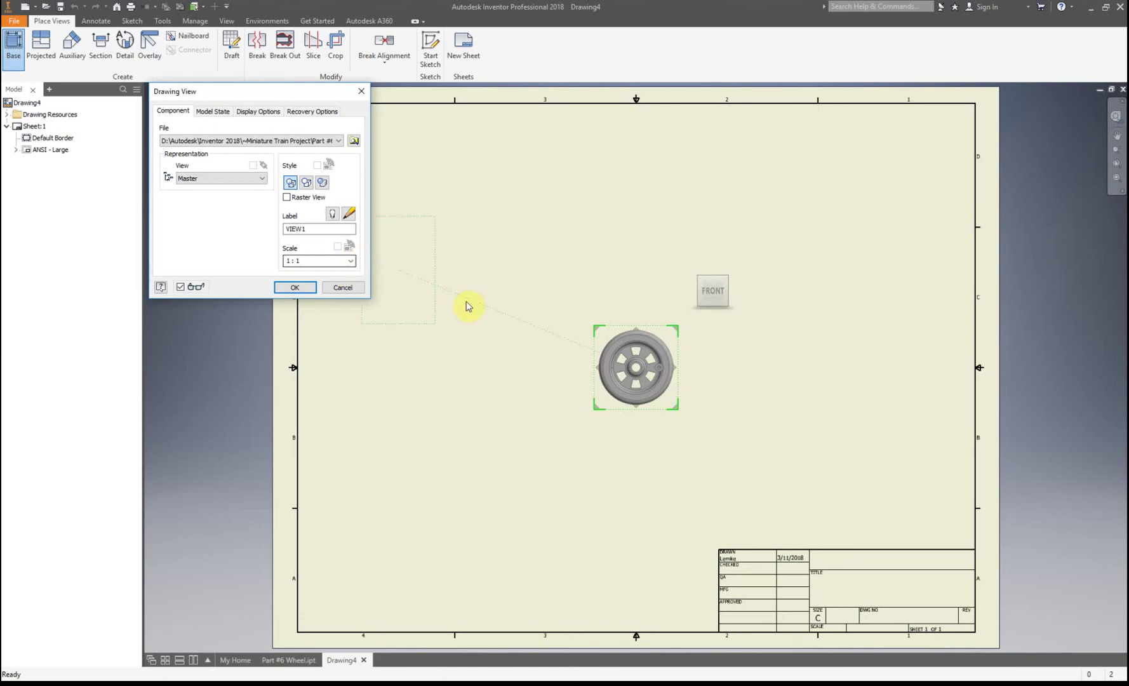
click(350, 261)
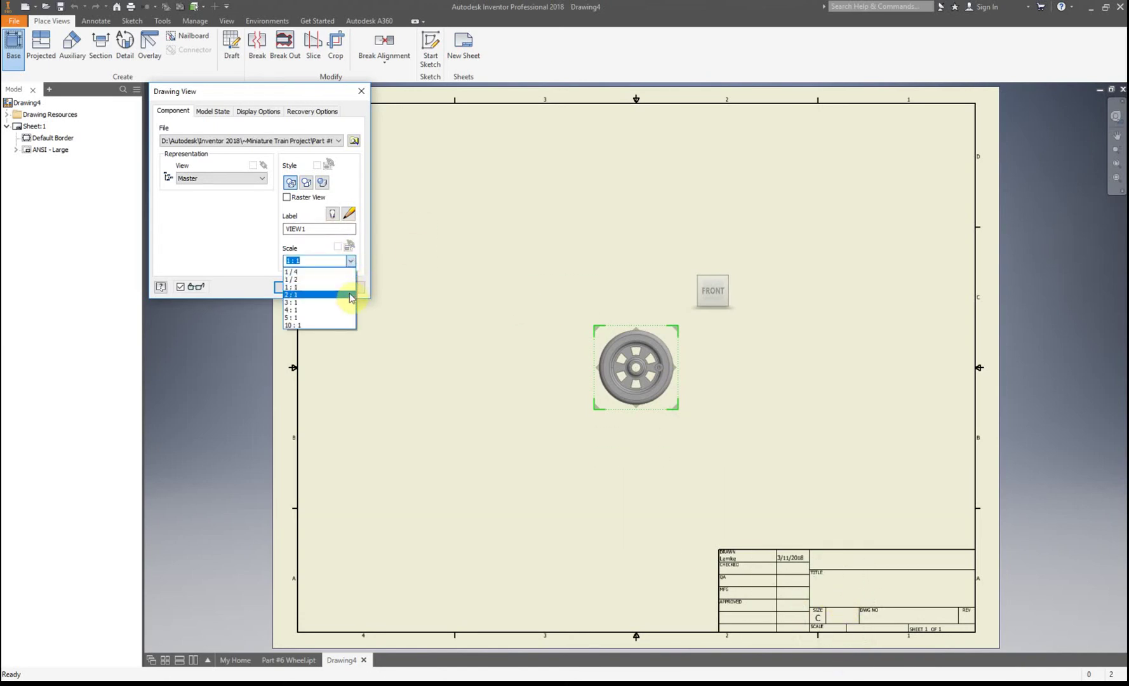
click(349, 295)
mouse_move(681, 413)
mouse_down()
mouse_move(476, 457)
mouse_move(463, 437)
mouse_up()
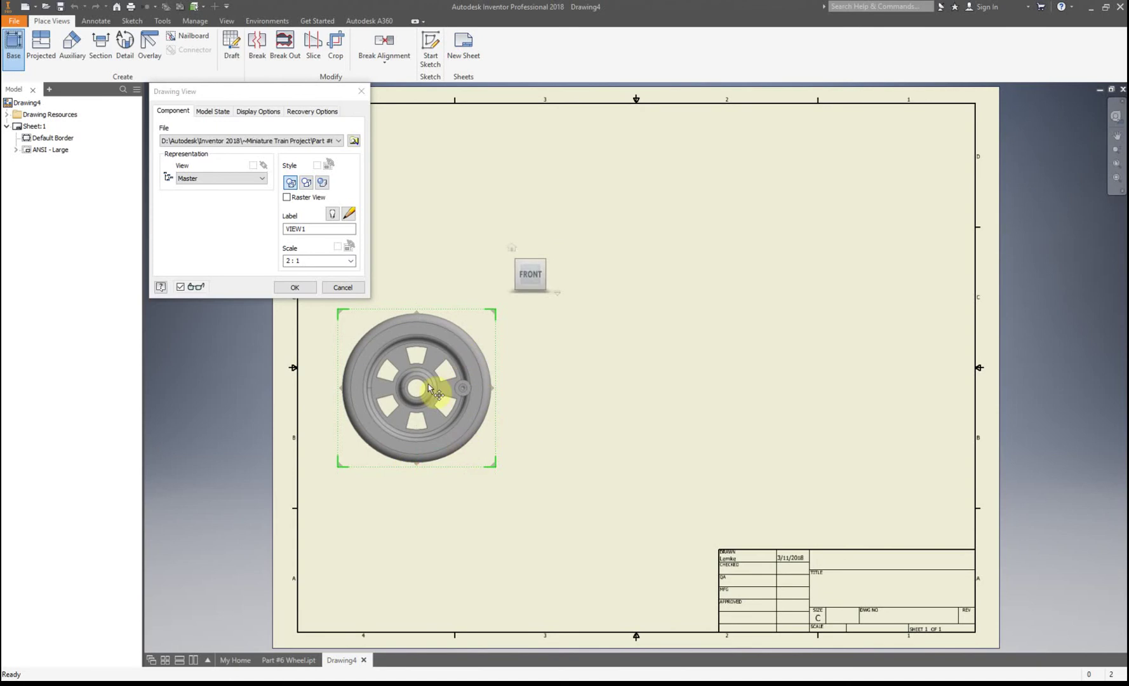
click(623, 420)
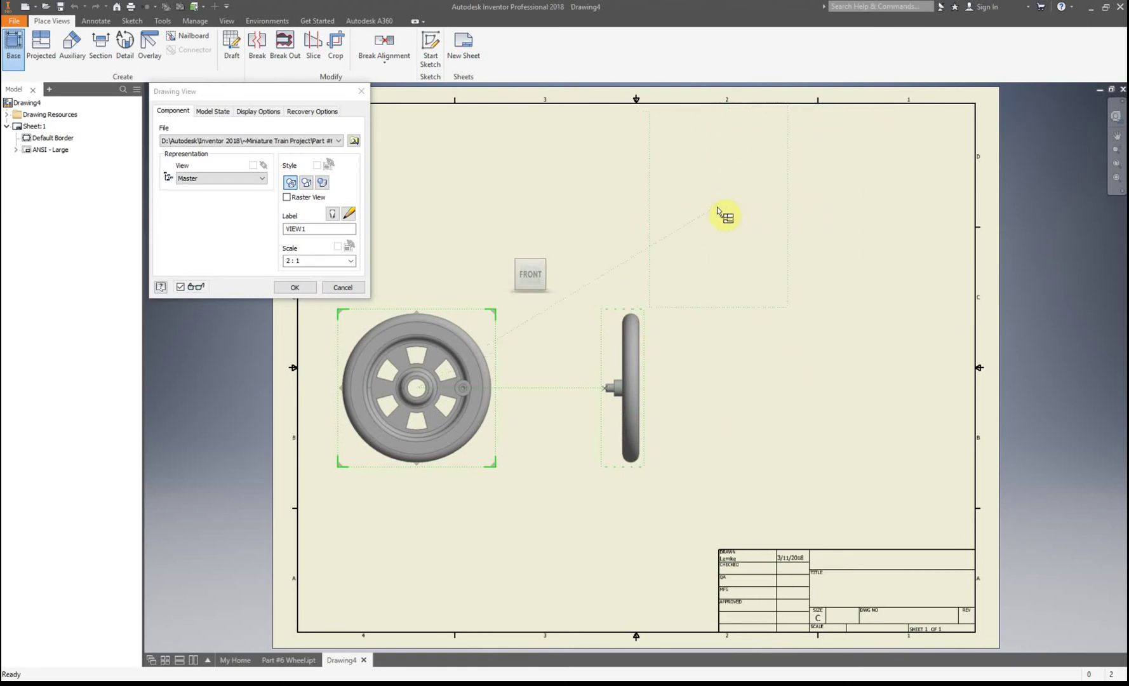
click(793, 210)
click(289, 288)
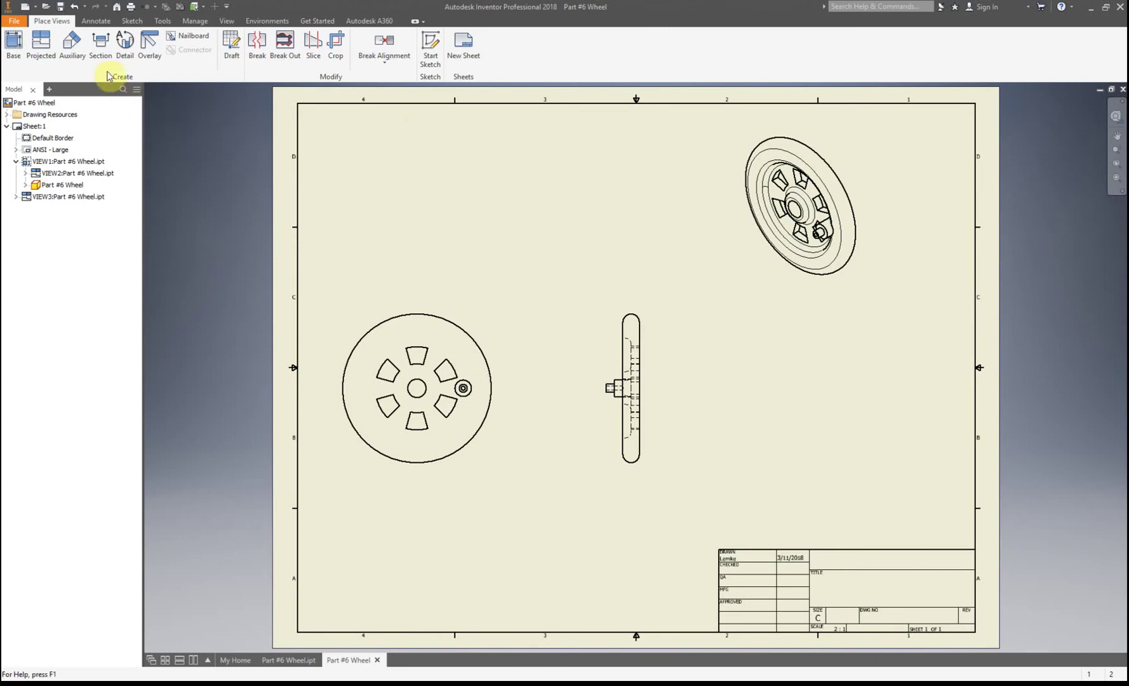
Step: Cut section A-A horizontally across the front view's centre and place it above the front view
click(101, 42)
click(357, 394)
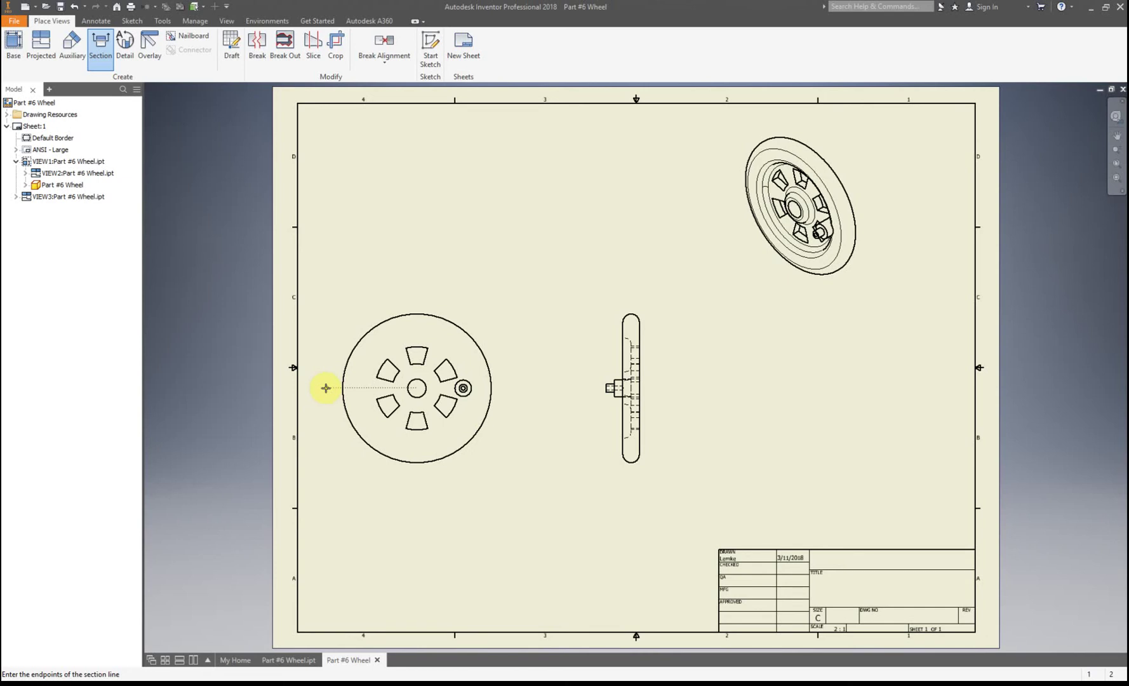
click(328, 388)
click(511, 387)
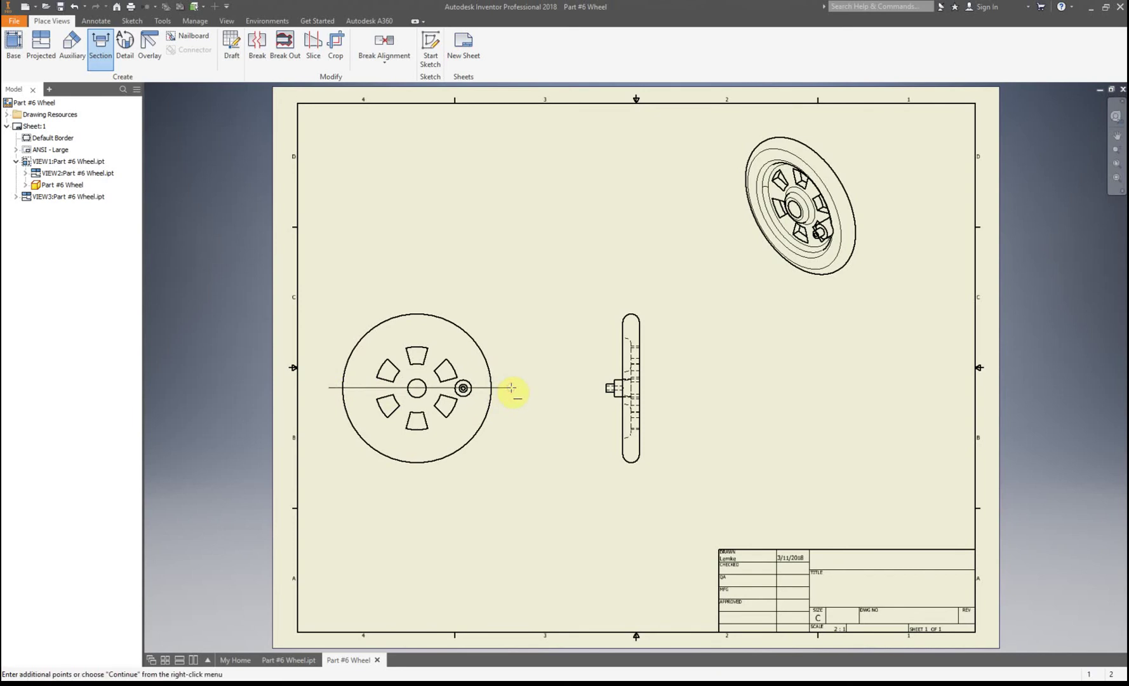
right_click(511, 389)
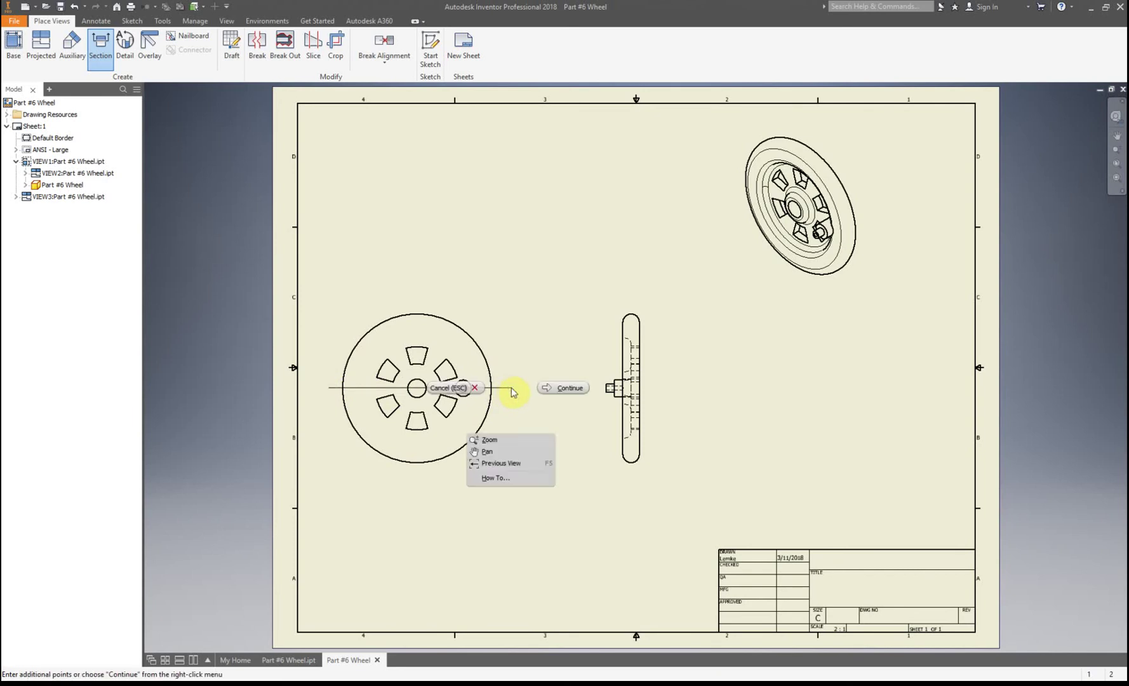
click(547, 389)
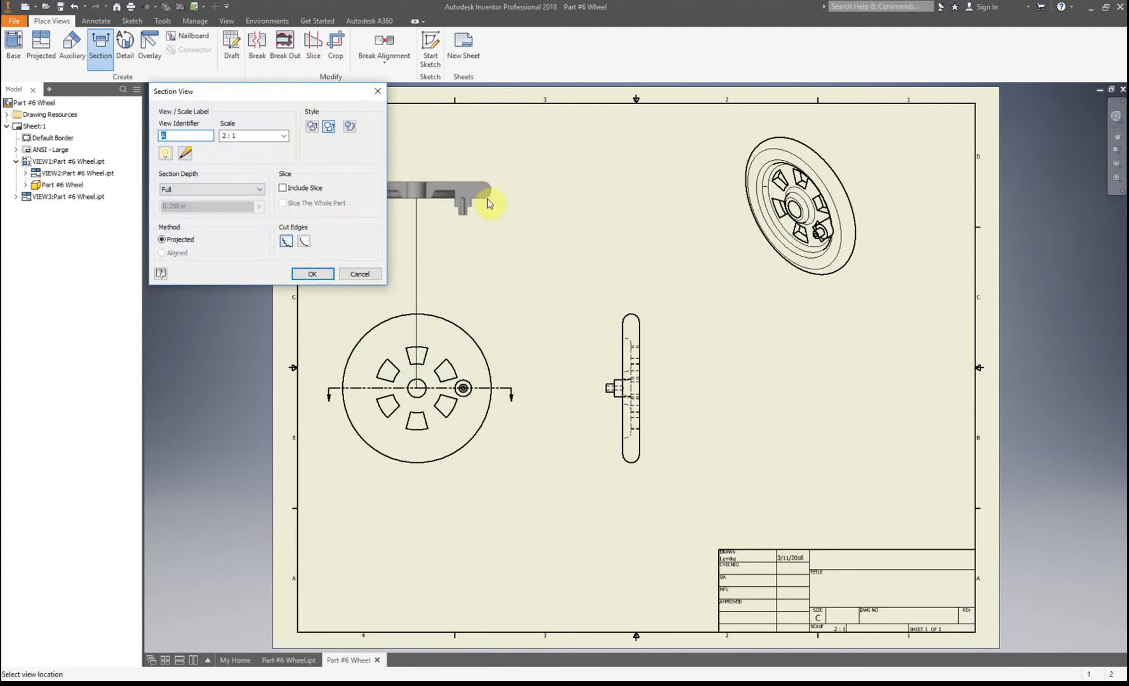
click(487, 199)
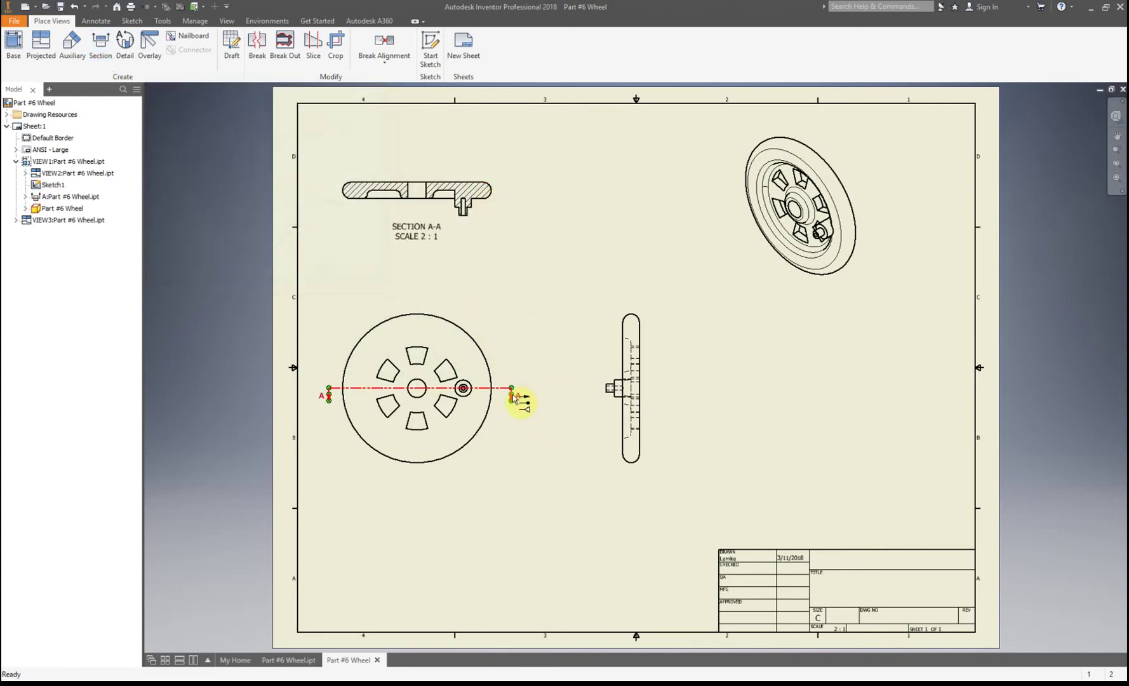
drag(516, 397, 506, 390)
Step: Drag section line A-A's end arrow to the left and zoom in to inspect the section
scroll(602, 368, up, 10)
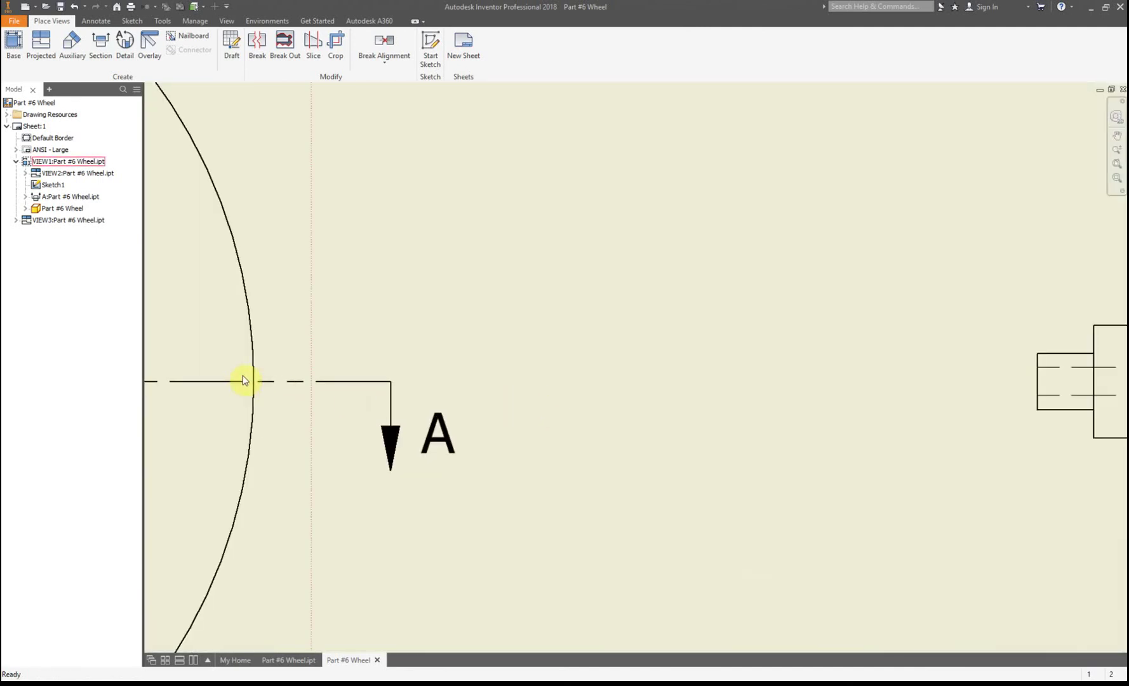
drag(378, 382, 256, 388)
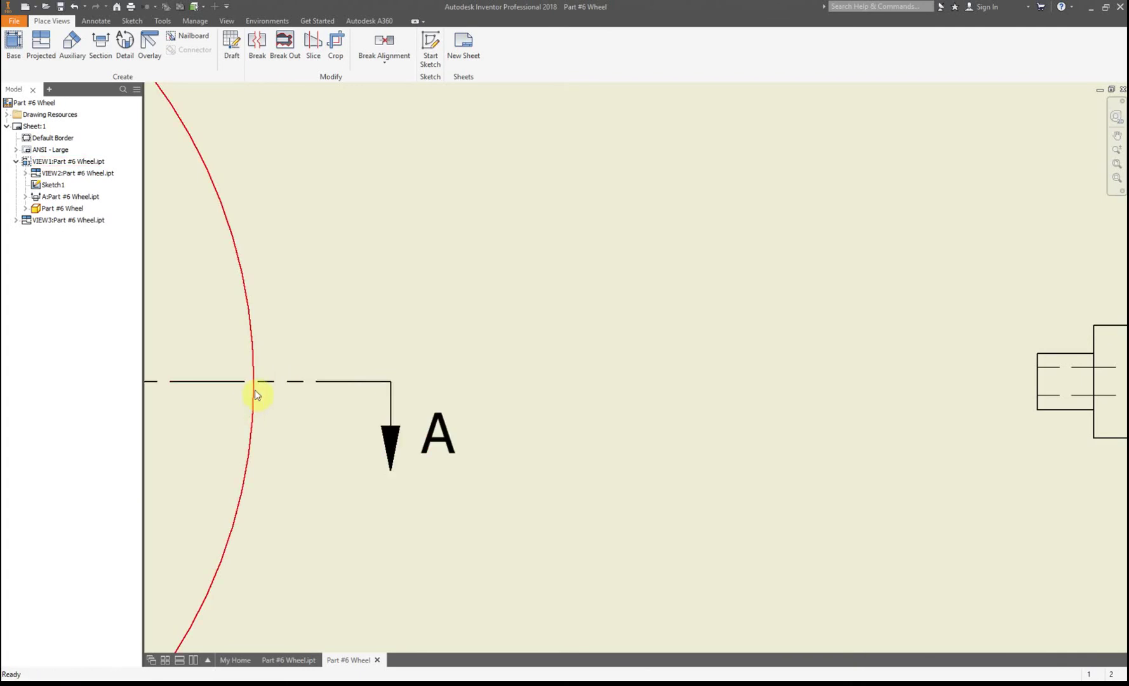
scroll(252, 394, up, 2)
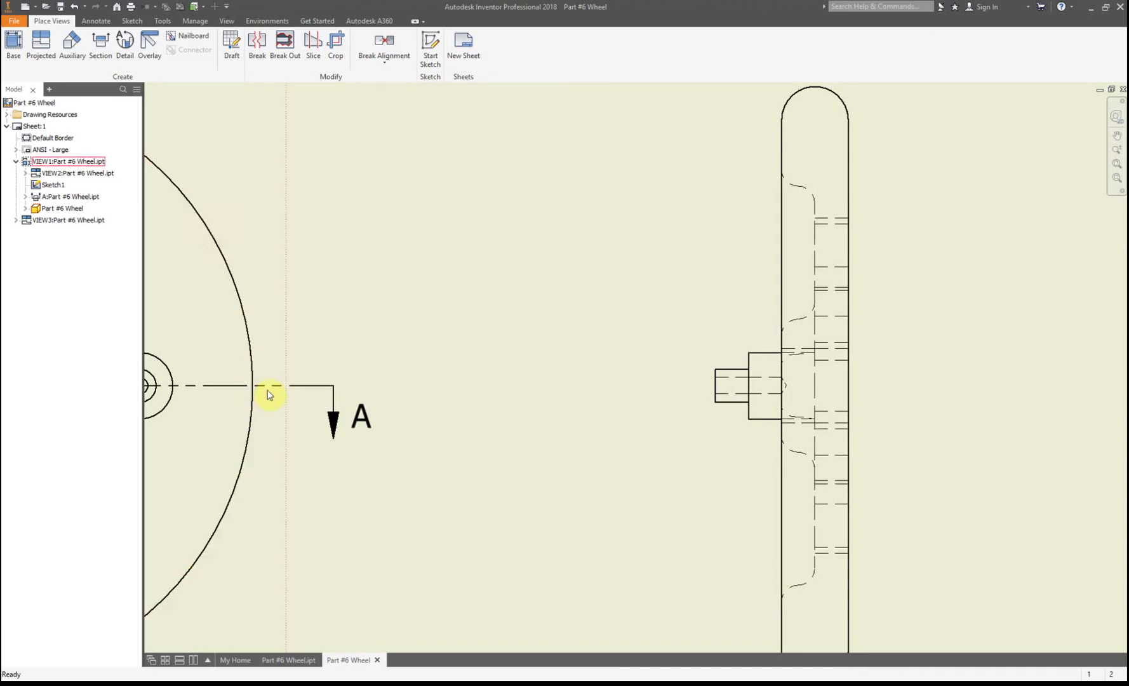
scroll(267, 390, up, 4)
scroll(502, 201, down, 5)
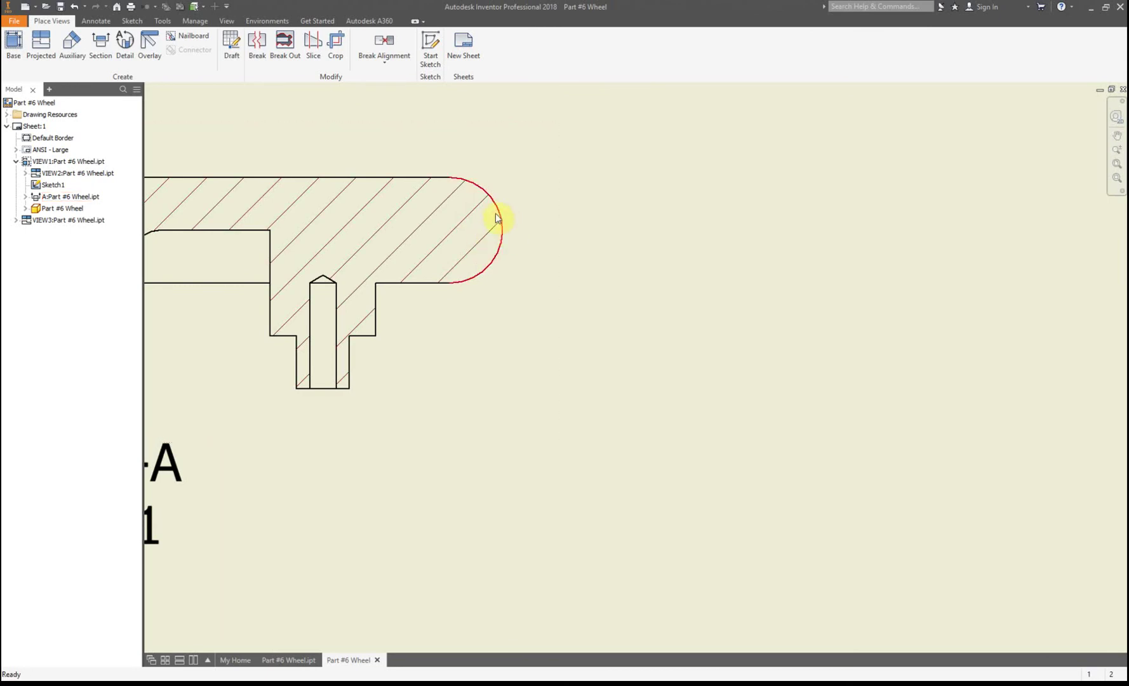
scroll(502, 216, up, 5)
scroll(520, 385, up, 1)
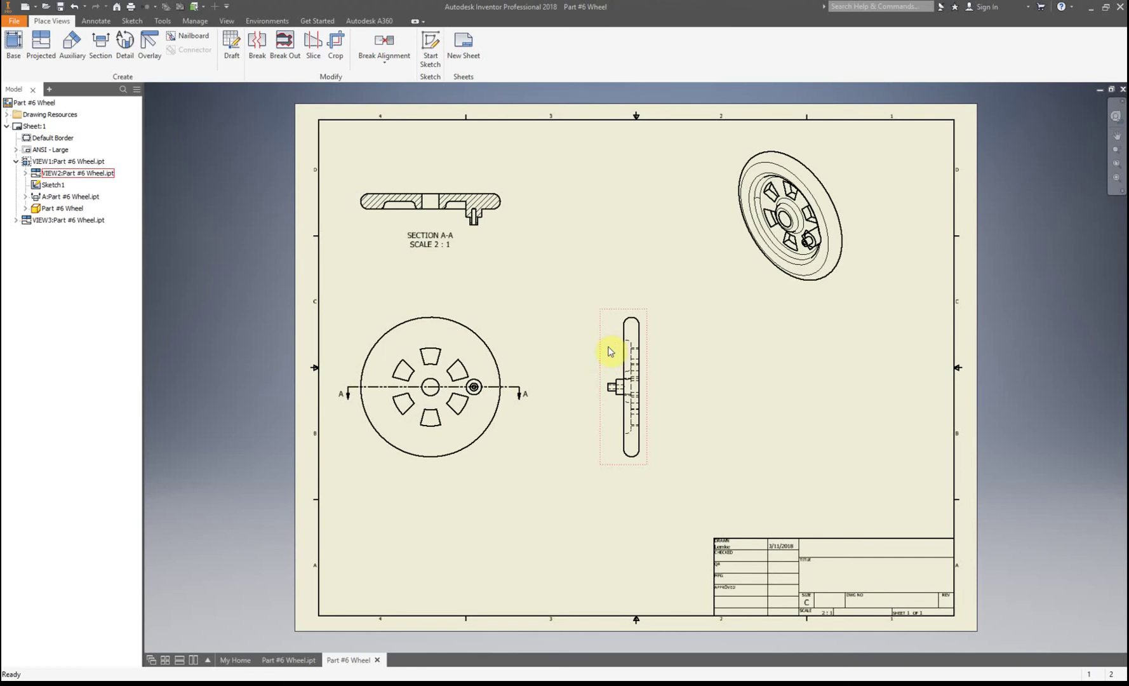
Step: Cancel a trial projected view, then review the side and front view settings without changes
click(610, 351)
click(42, 50)
click(808, 428)
right_click(780, 428)
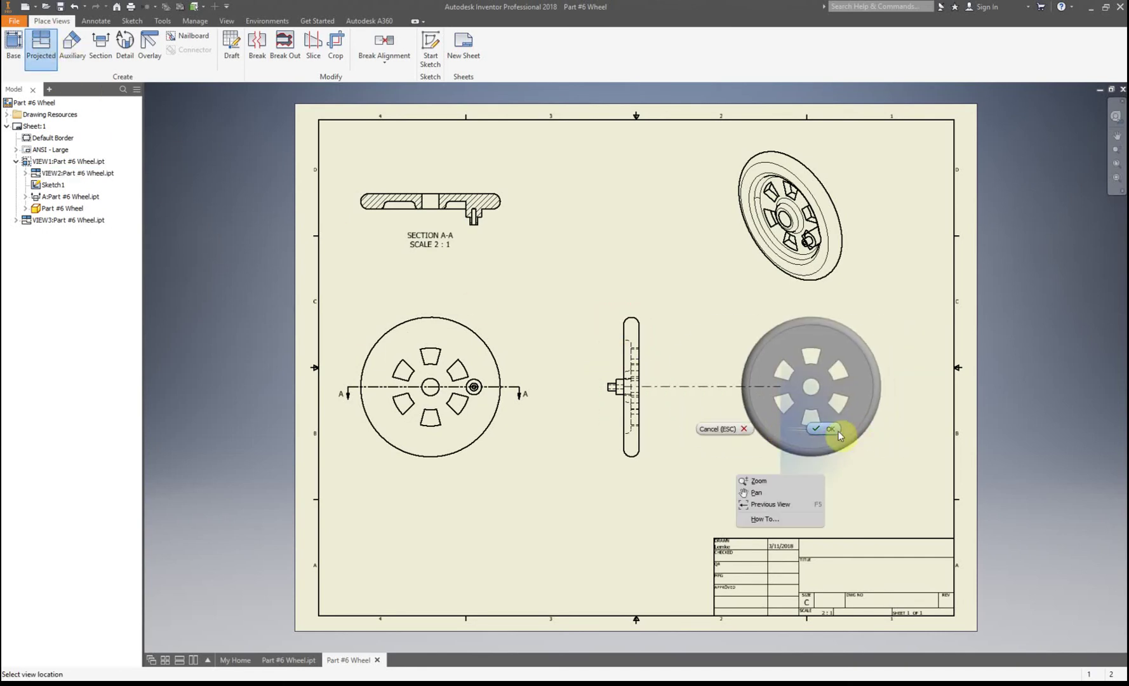
click(829, 429)
double_click(607, 366)
click(350, 291)
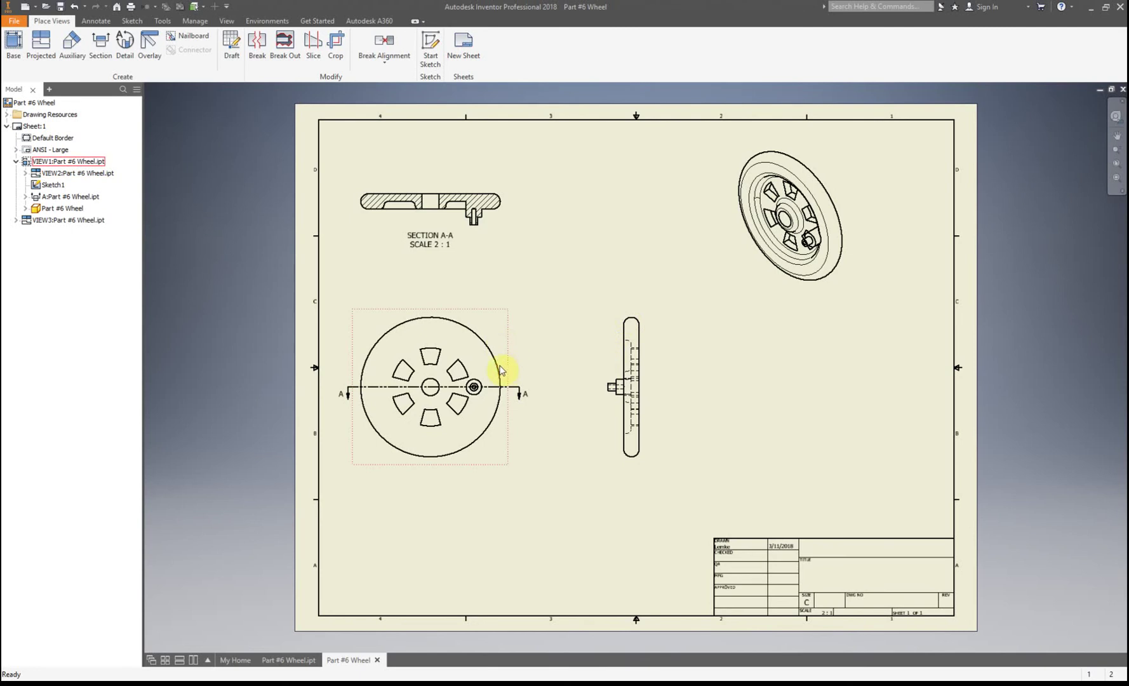
double_click(494, 329)
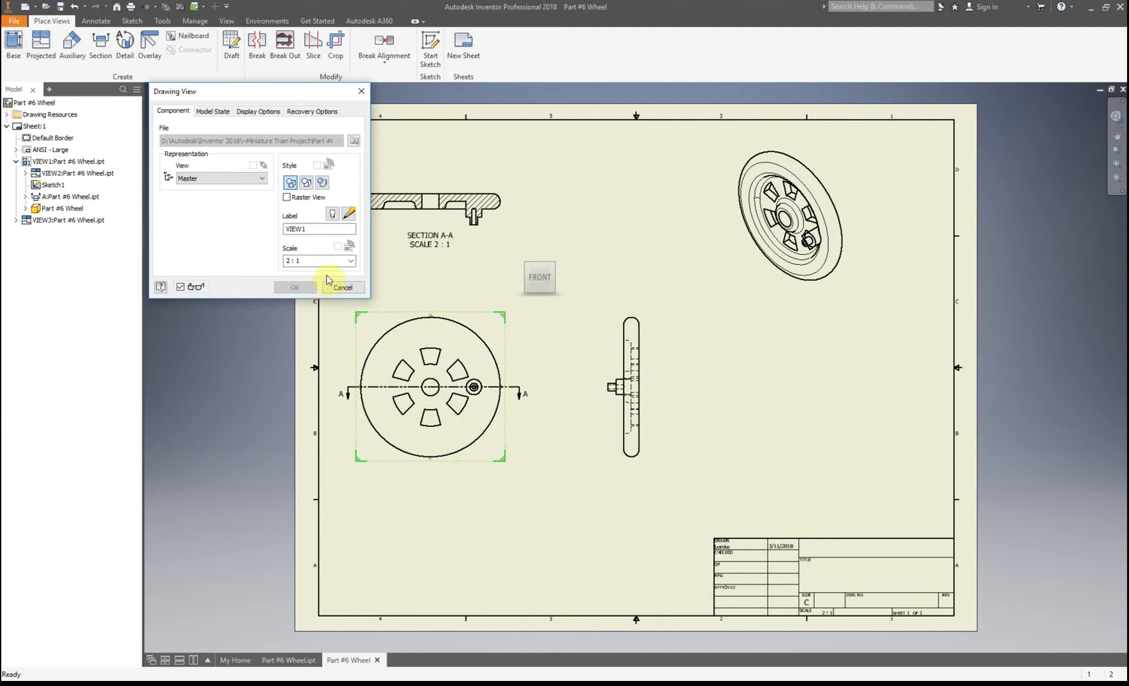
click(343, 287)
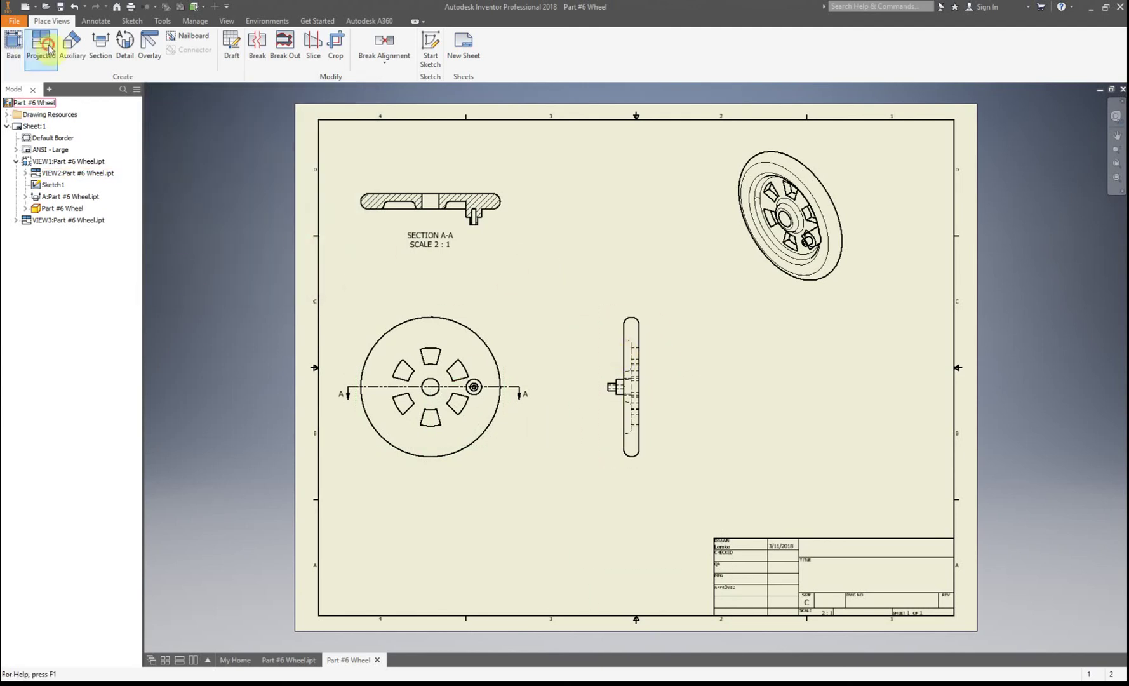
Step: Project a rear view from the side view, placed to the side view's right
click(41, 43)
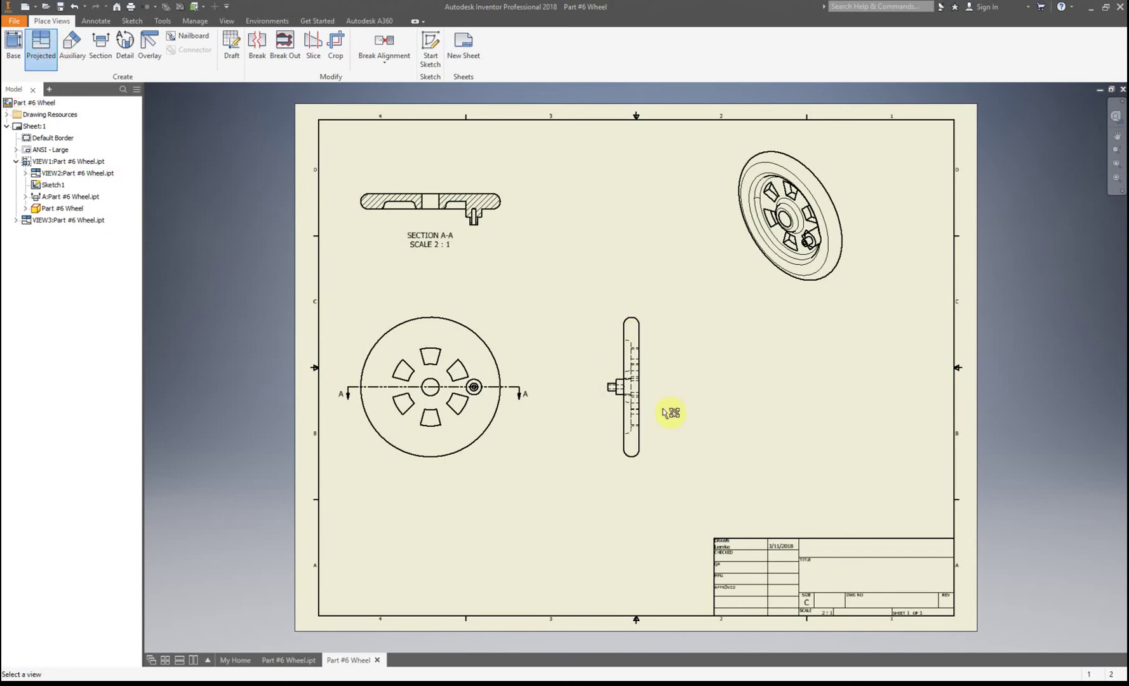
click(610, 359)
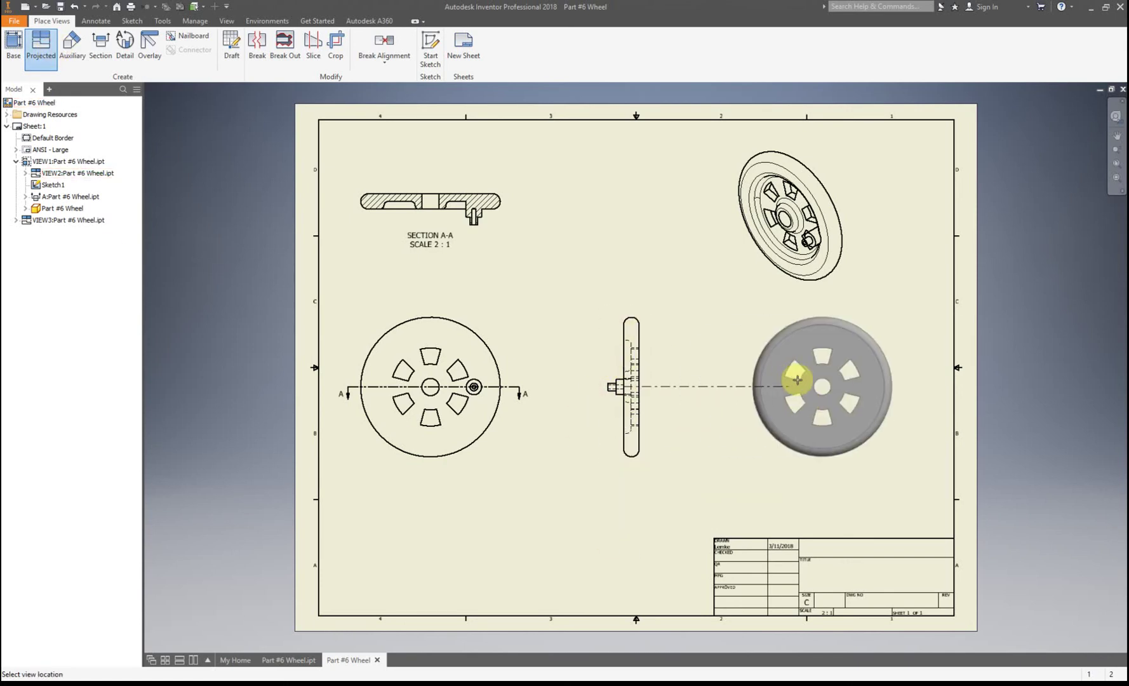
click(760, 386)
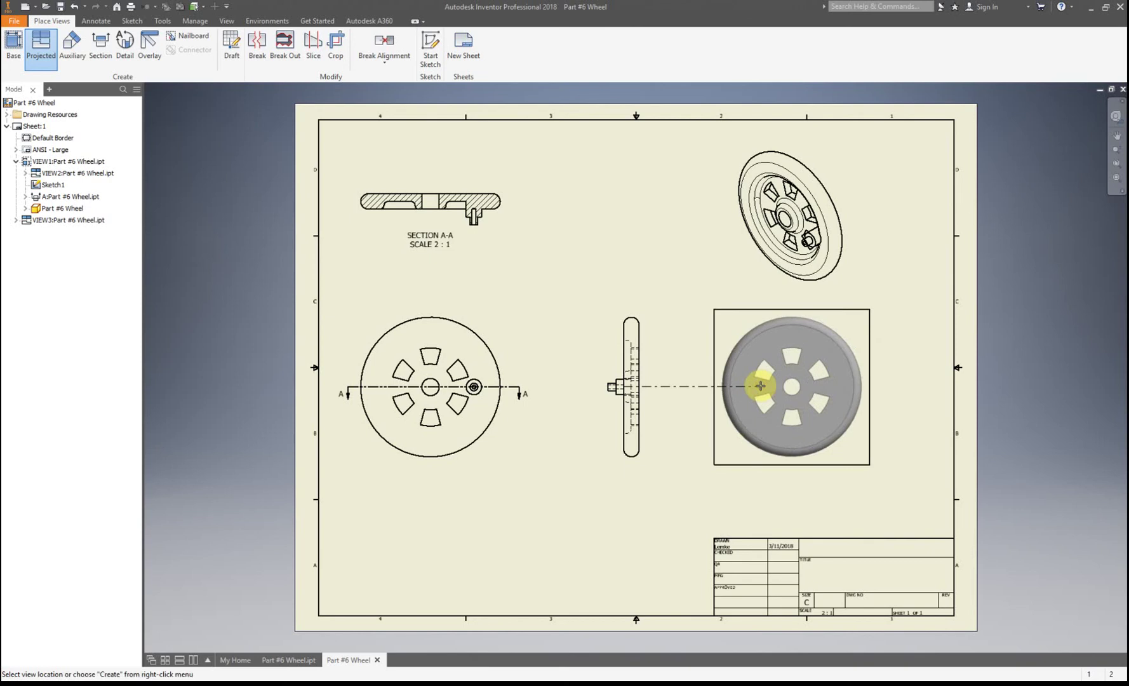
right_click(760, 386)
click(804, 391)
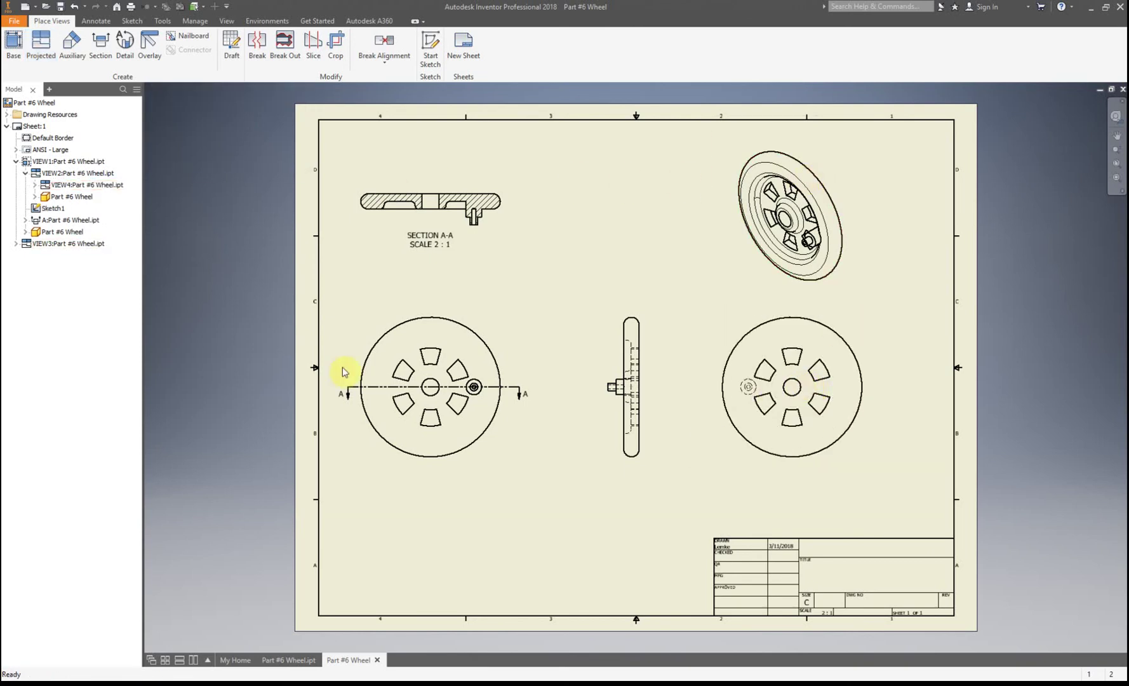
Step: Change the isometric view's style to Shaded
double_click(820, 162)
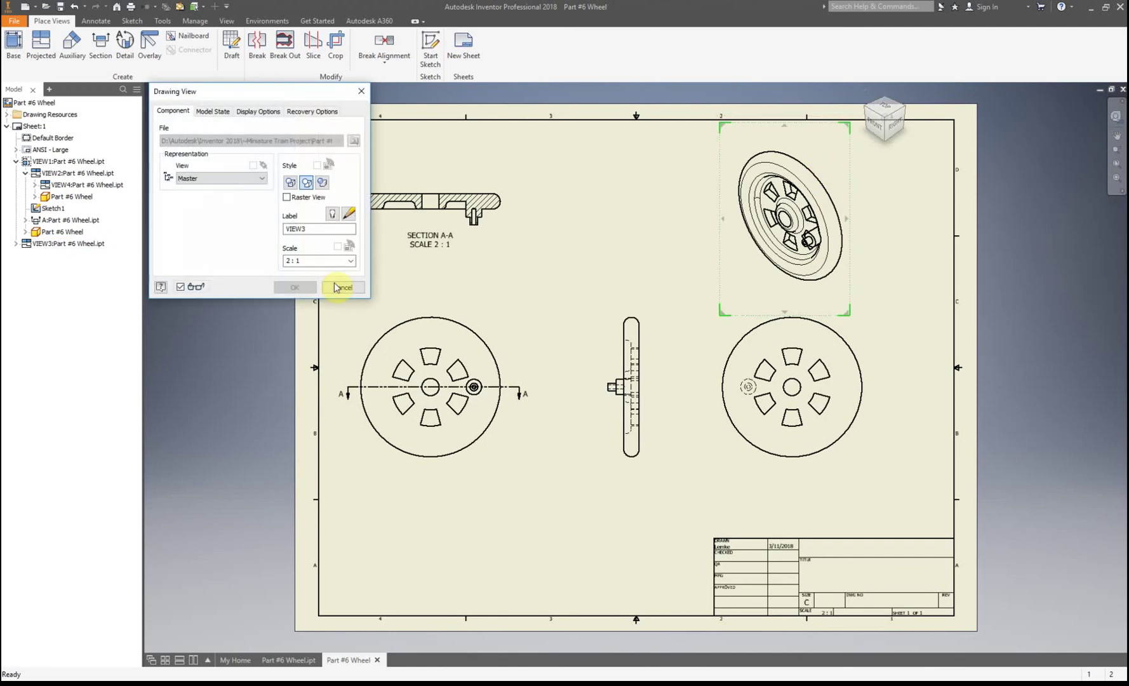
click(322, 183)
click(291, 288)
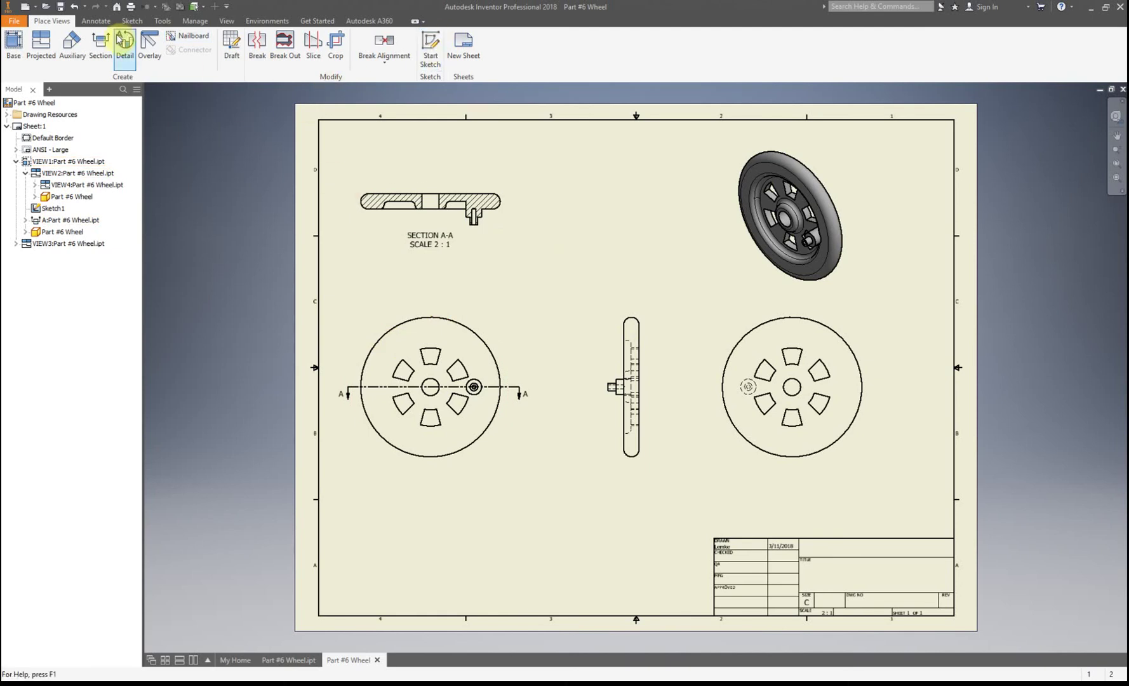
Step: Create Detail B at 4:1 from section A-A's flange, placed below the front view
click(122, 46)
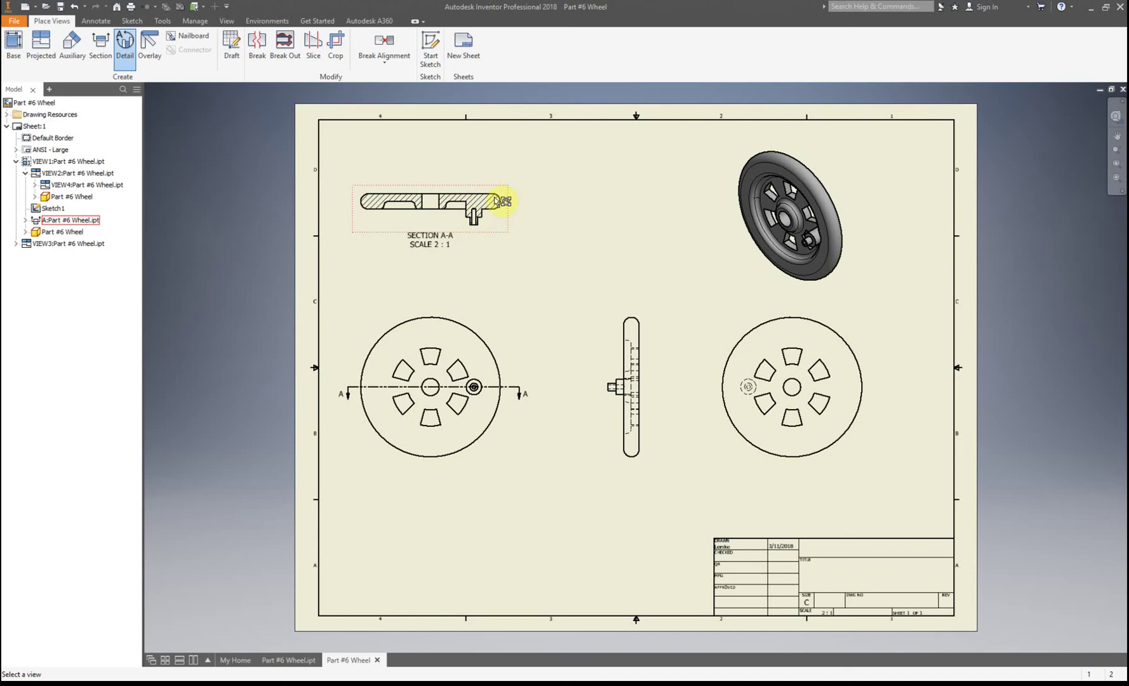
click(480, 205)
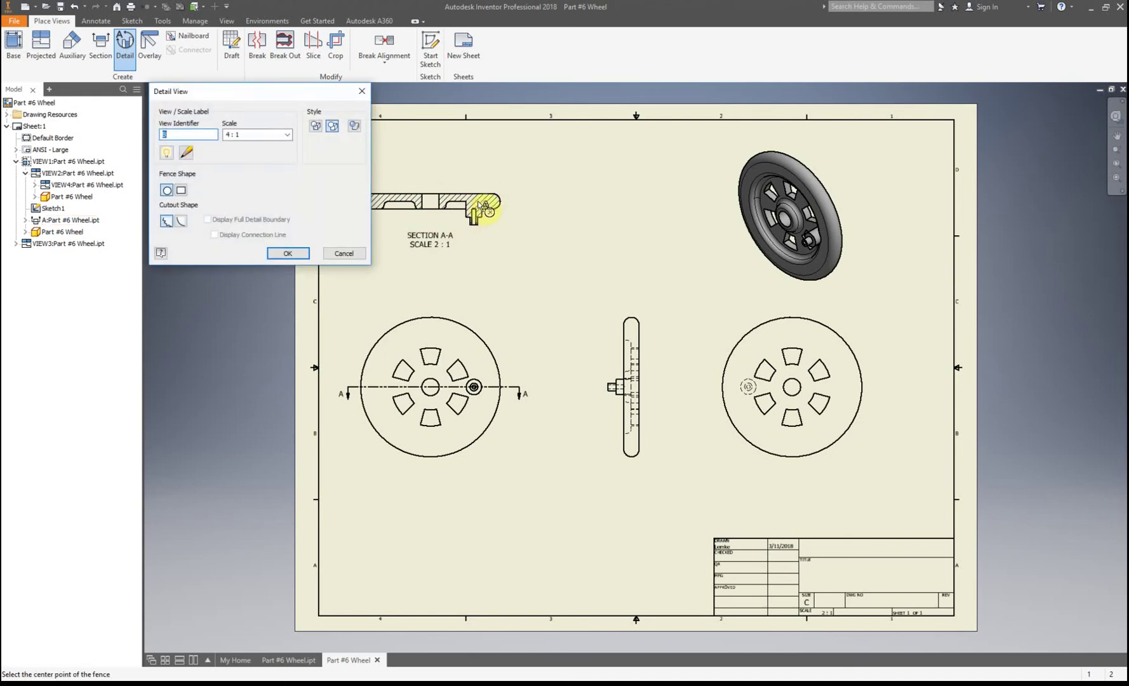
click(477, 202)
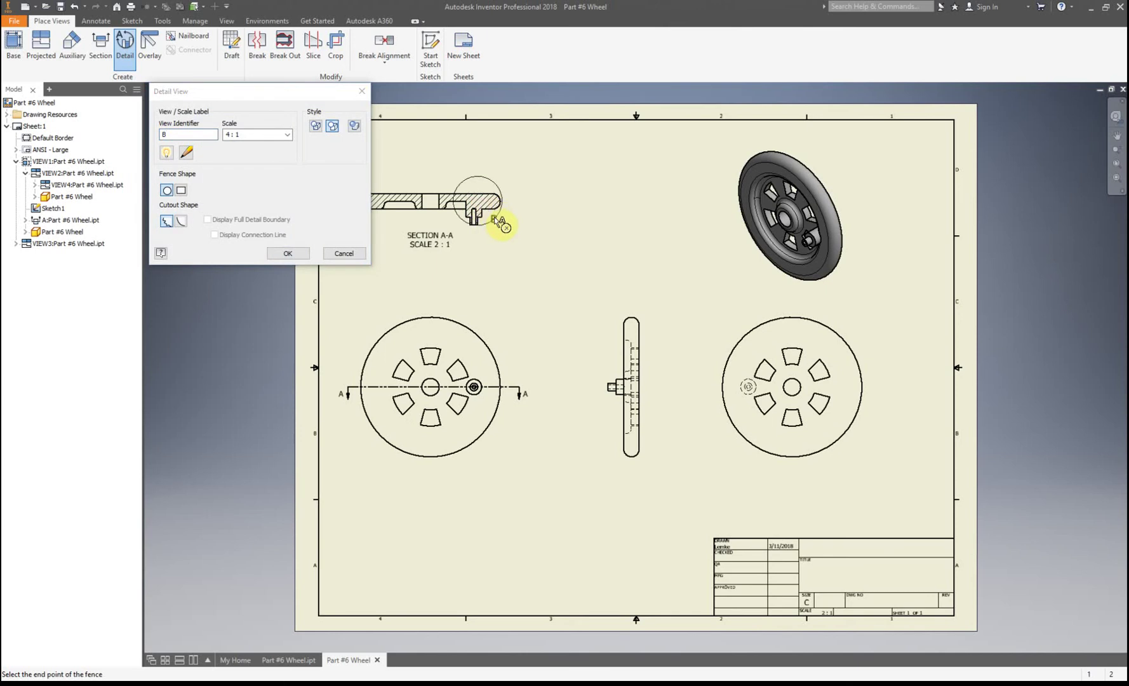
click(498, 220)
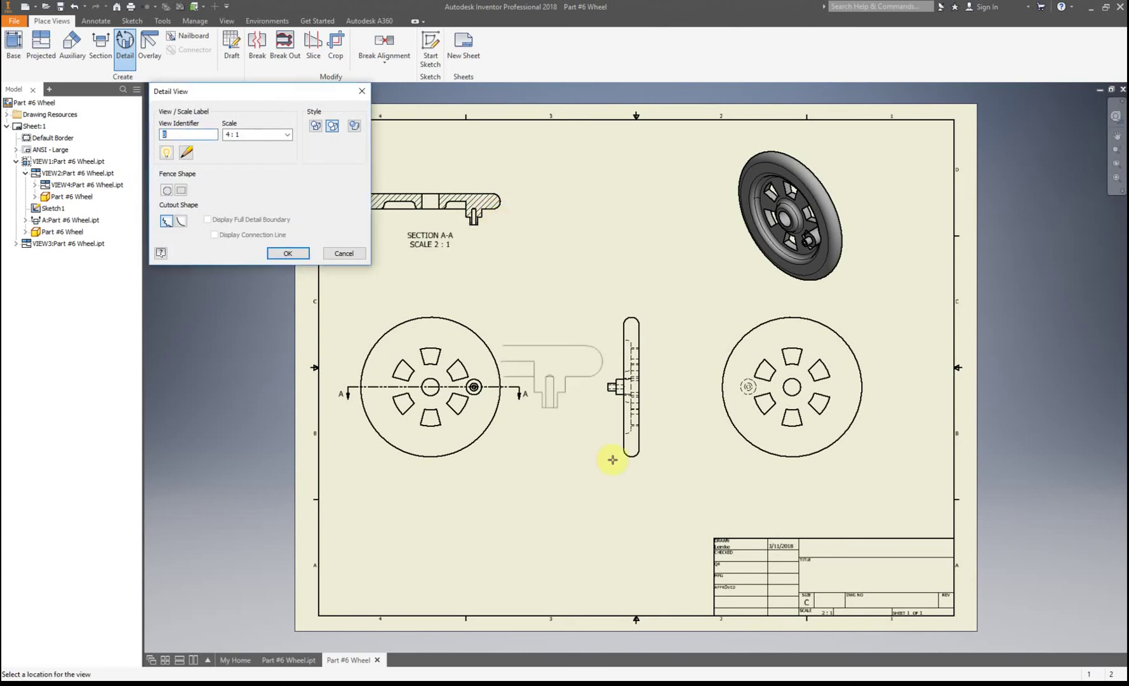
click(420, 528)
scroll(498, 158, up, 5)
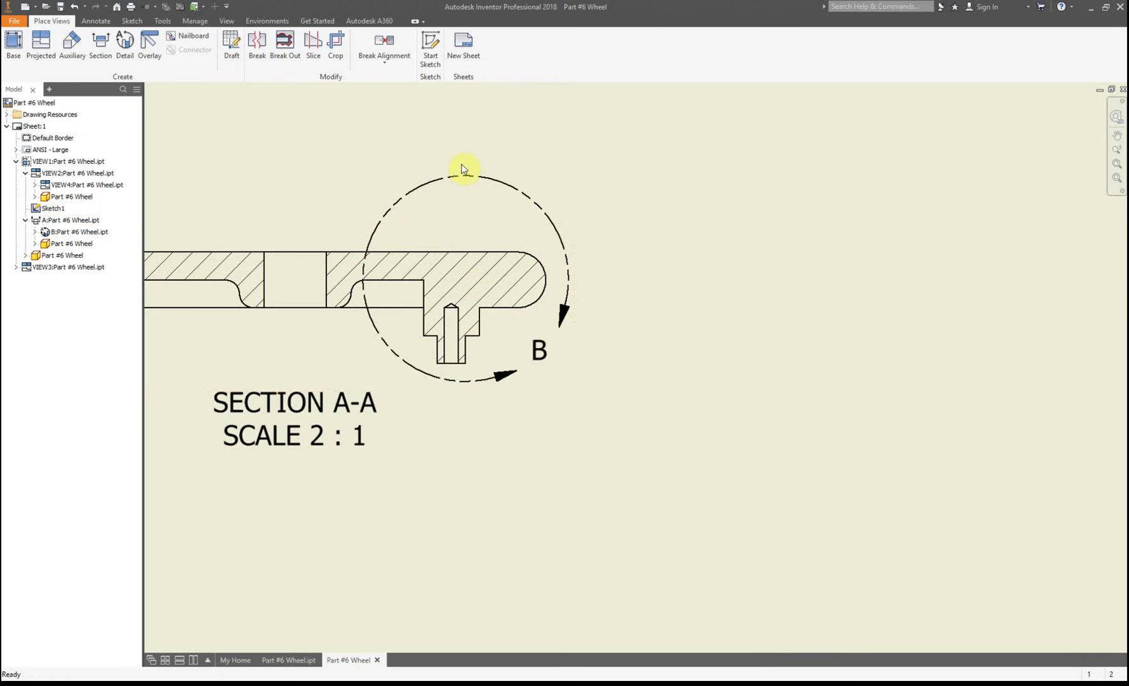
Step: Reposition and shrink the Detail B boundary circle, then fit the whole sheet in view
click(467, 183)
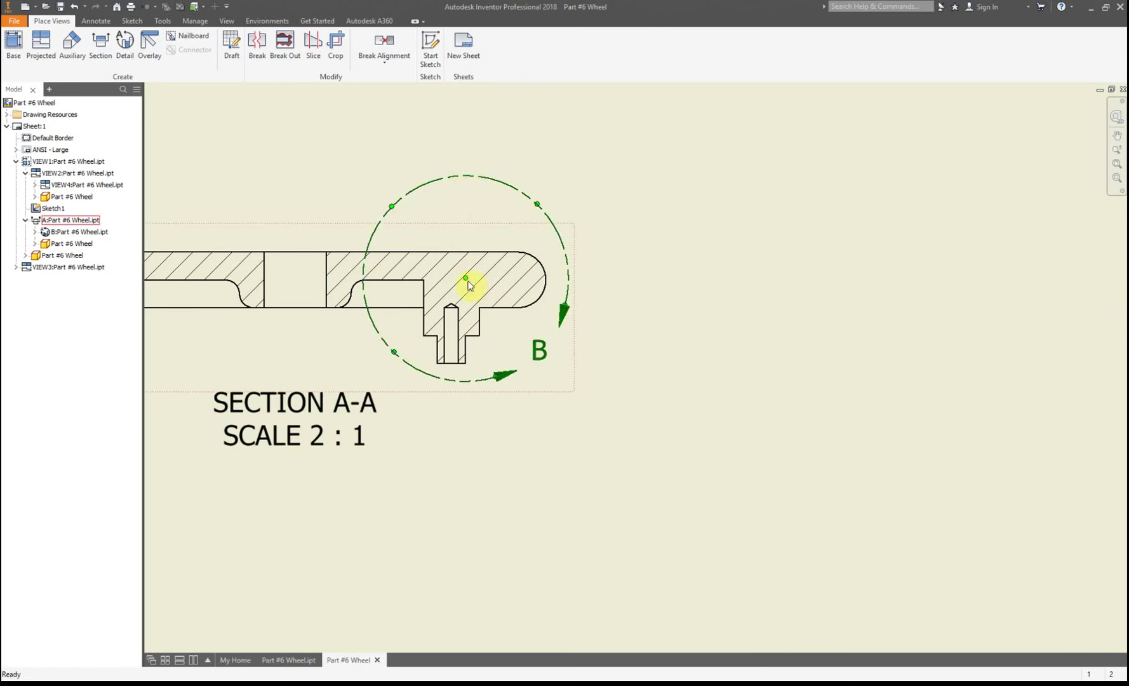
drag(464, 277, 505, 300)
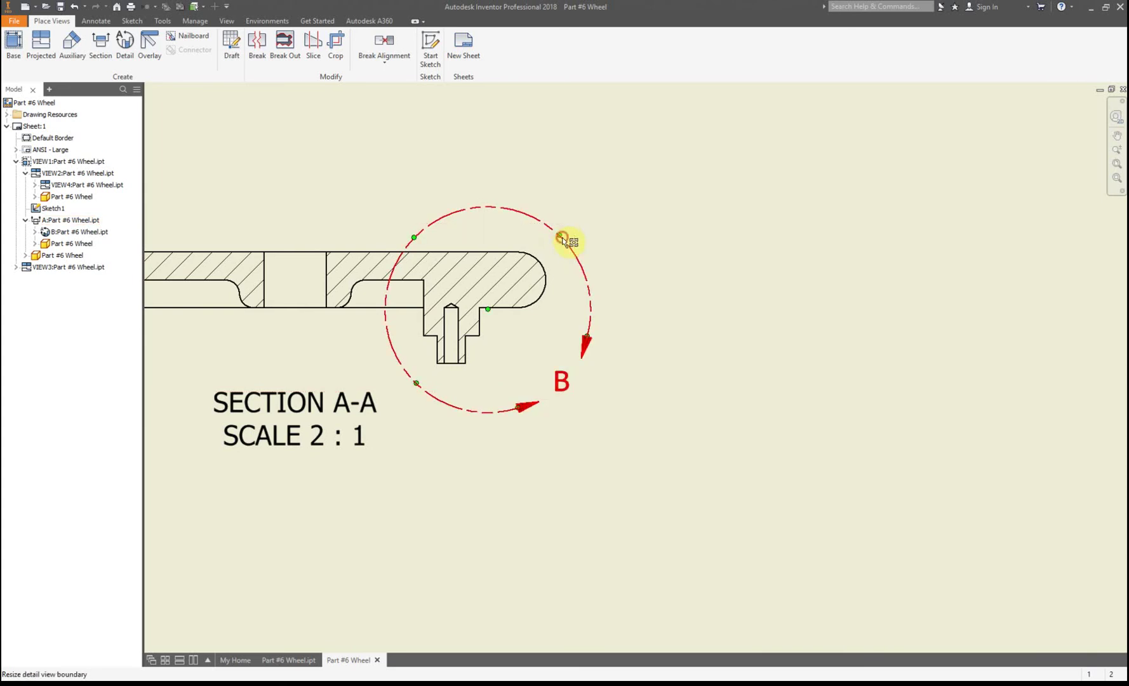
drag(563, 240, 549, 254)
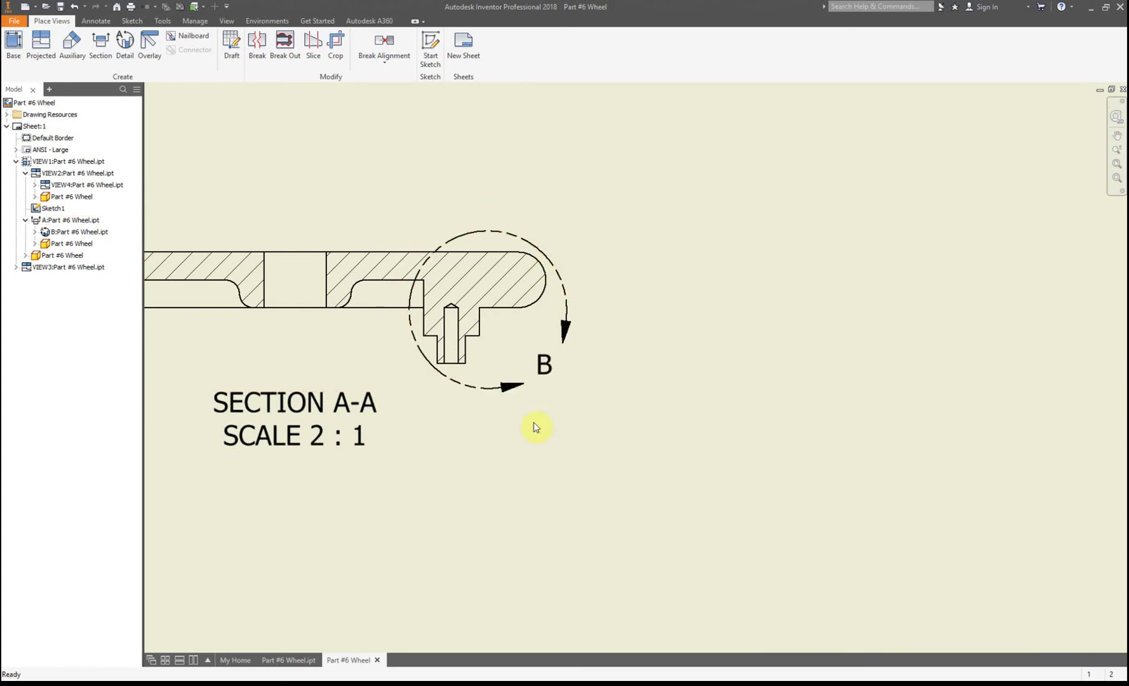
scroll(472, 408, down, 6)
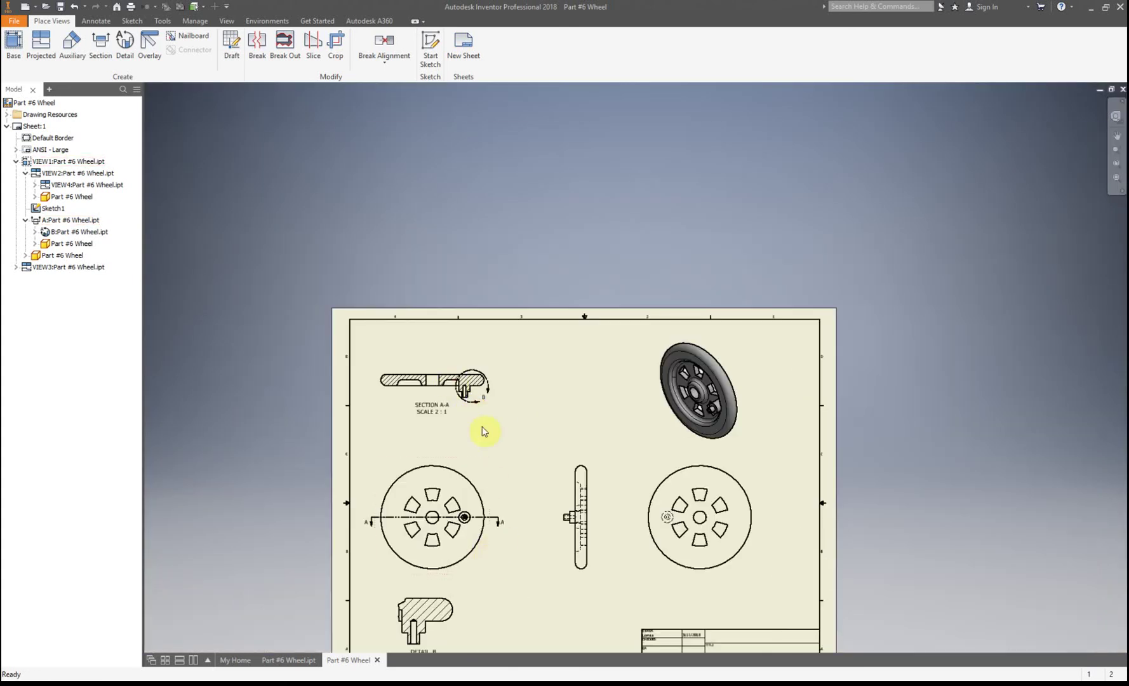
key(Home)
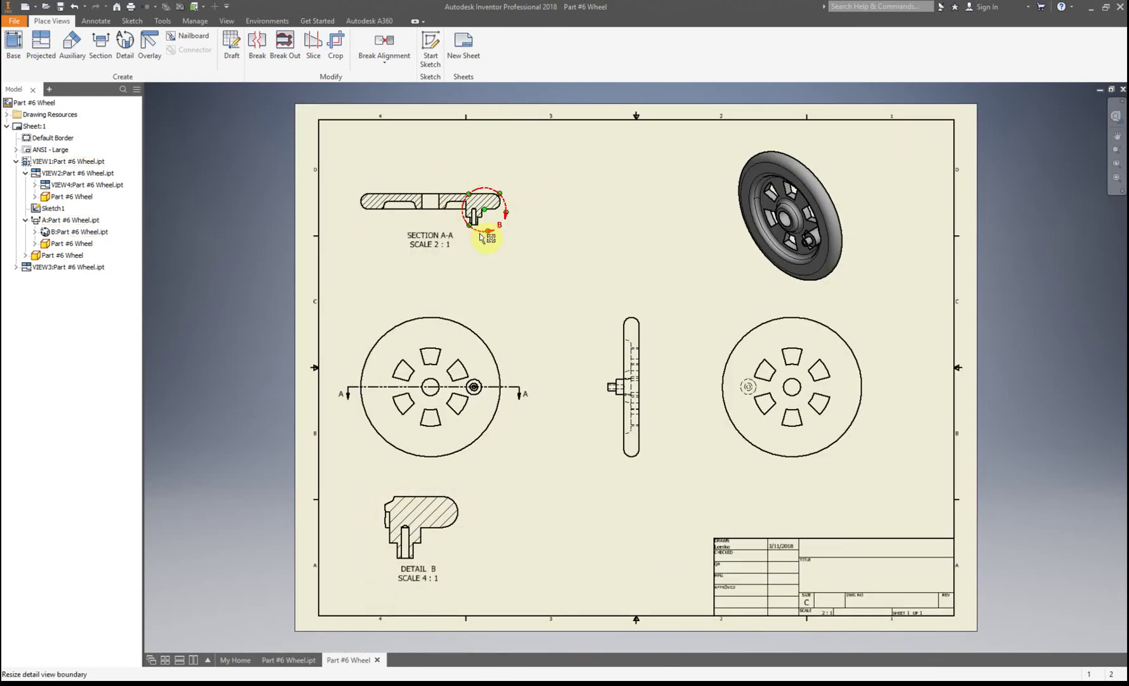
scroll(396, 524, up, 2)
scroll(541, 237, down, 2)
scroll(456, 425, up, 2)
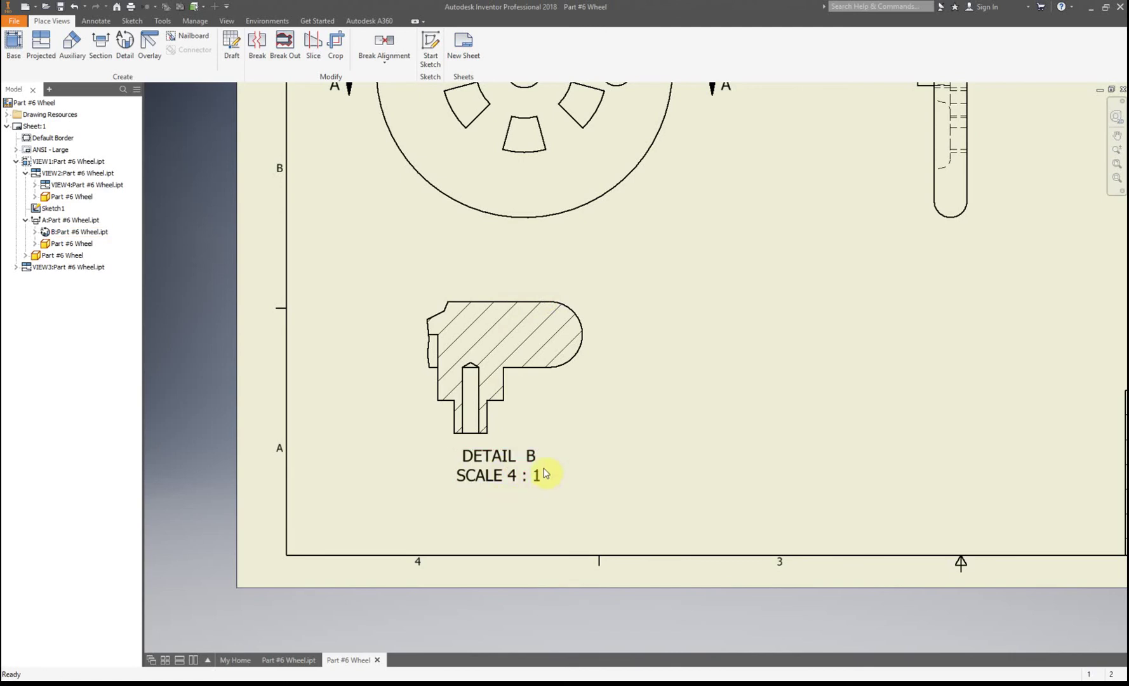
scroll(544, 473, down, 3)
scroll(1023, 506, up, 5)
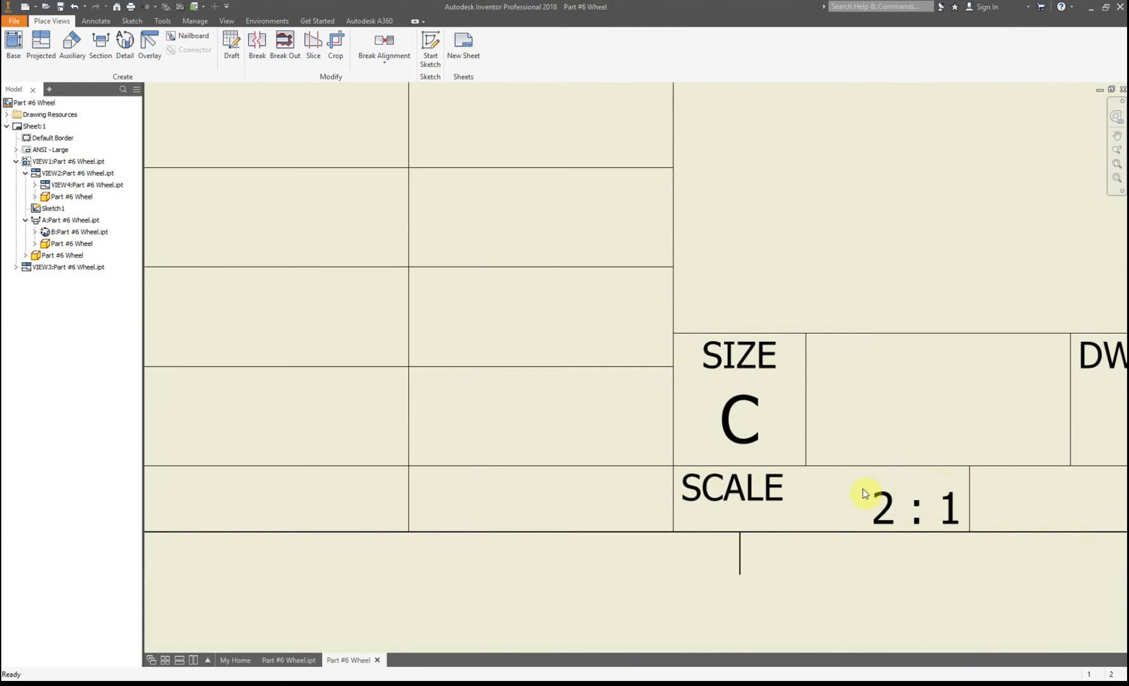
scroll(864, 494, down, 5)
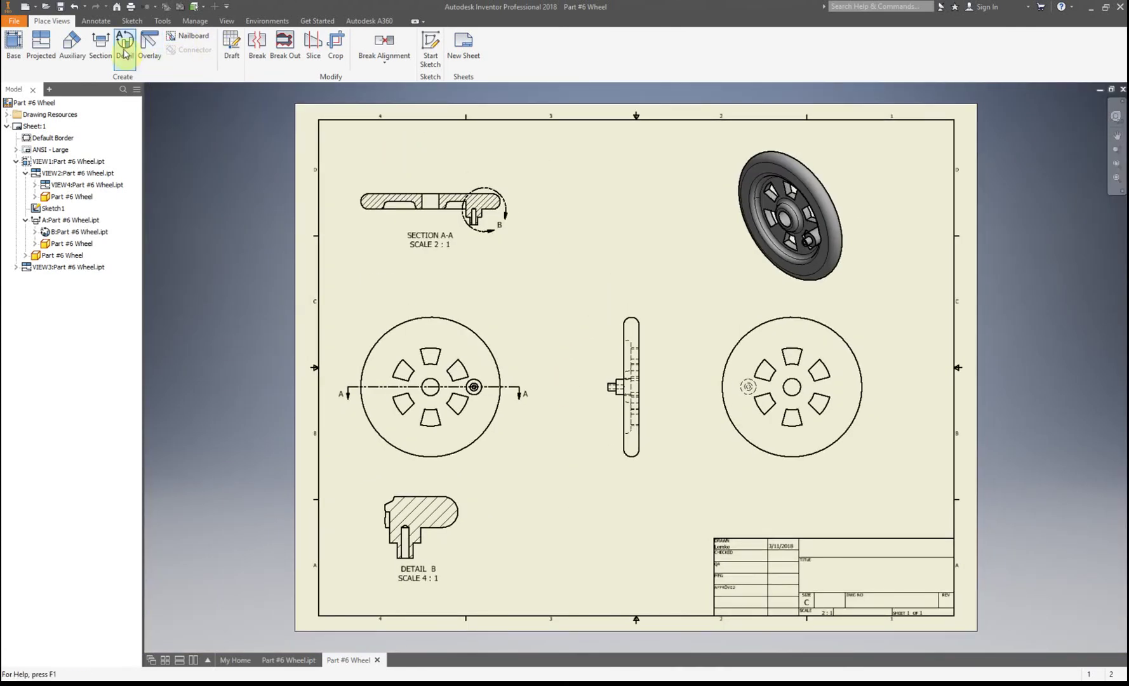
Step: Create Detail C at 4:1 around the front view's small hole, placed below the views
click(124, 47)
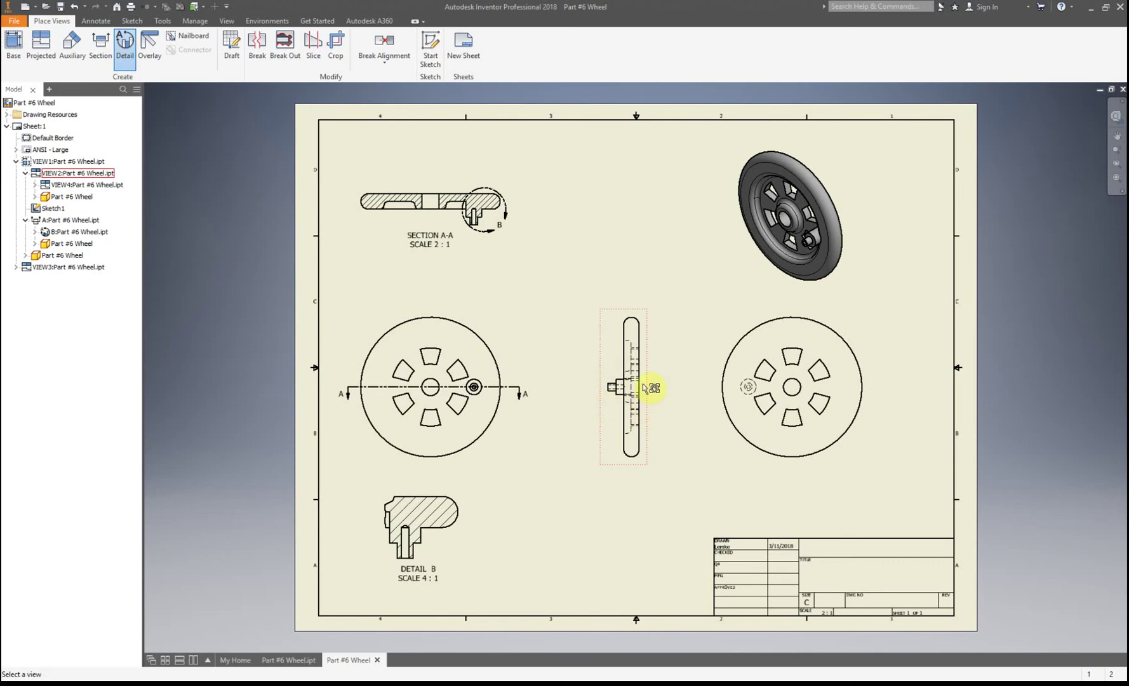
click(487, 389)
click(488, 389)
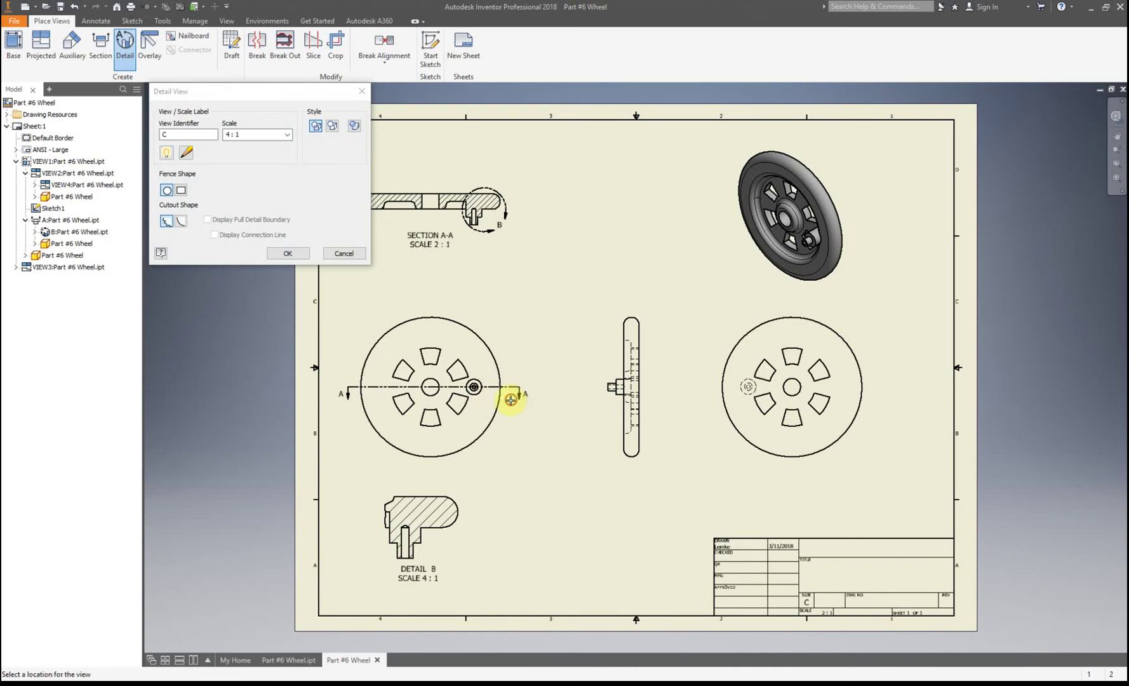
click(513, 395)
click(587, 522)
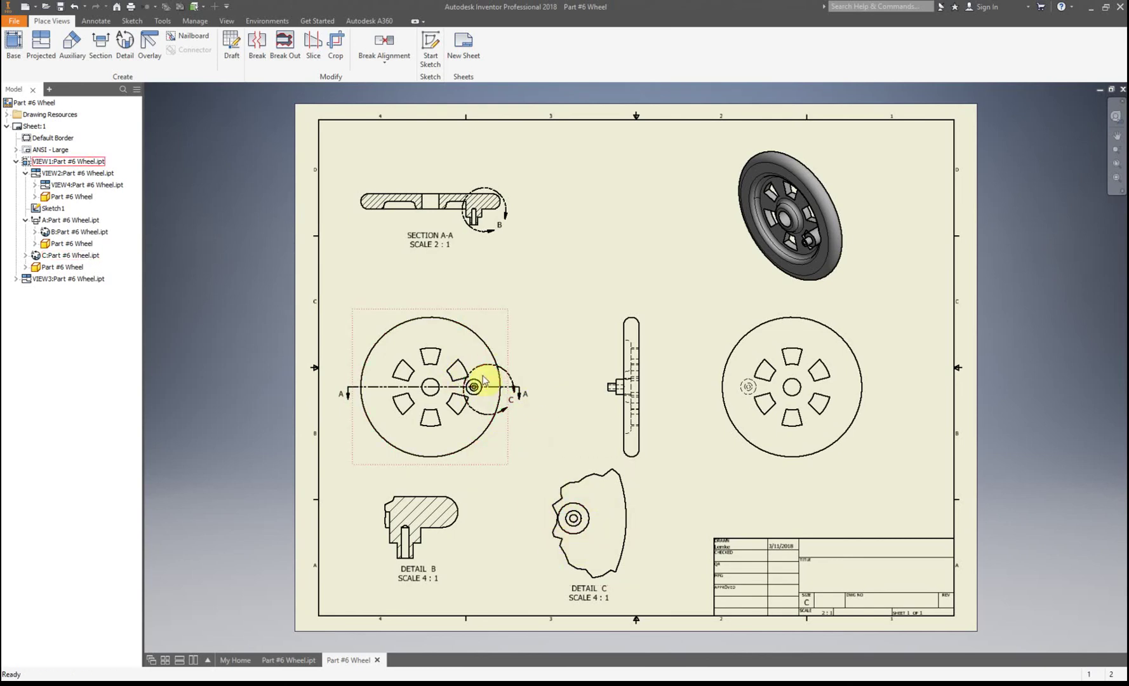
scroll(475, 375, up, 3)
scroll(543, 388, up, 3)
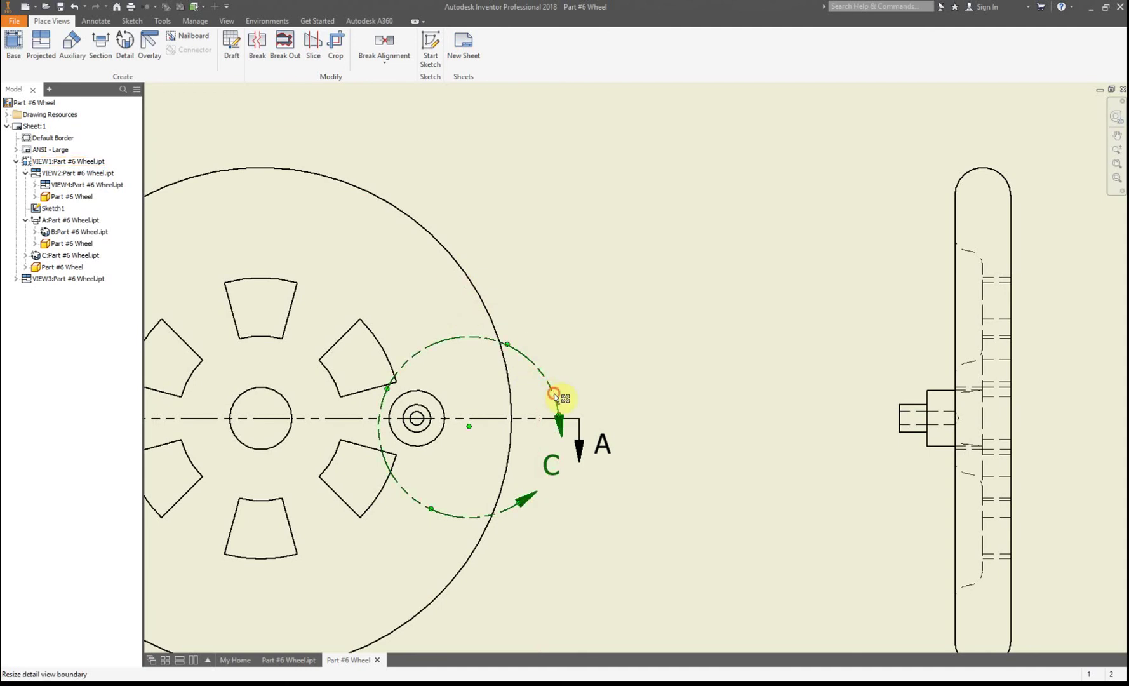
Step: Shrink the Detail C boundary circle, then enlarge it slightly to show more
click(558, 419)
drag(562, 418, 460, 434)
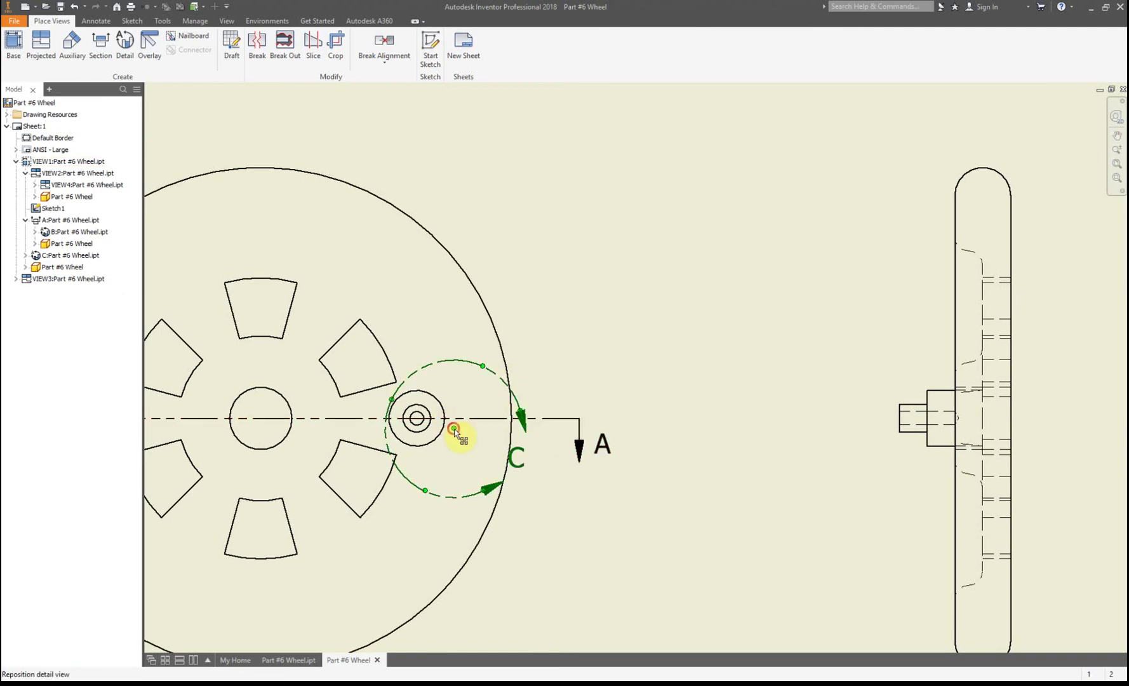
scroll(495, 463, up, 3)
scroll(494, 463, down, 6)
scroll(573, 638, up, 3)
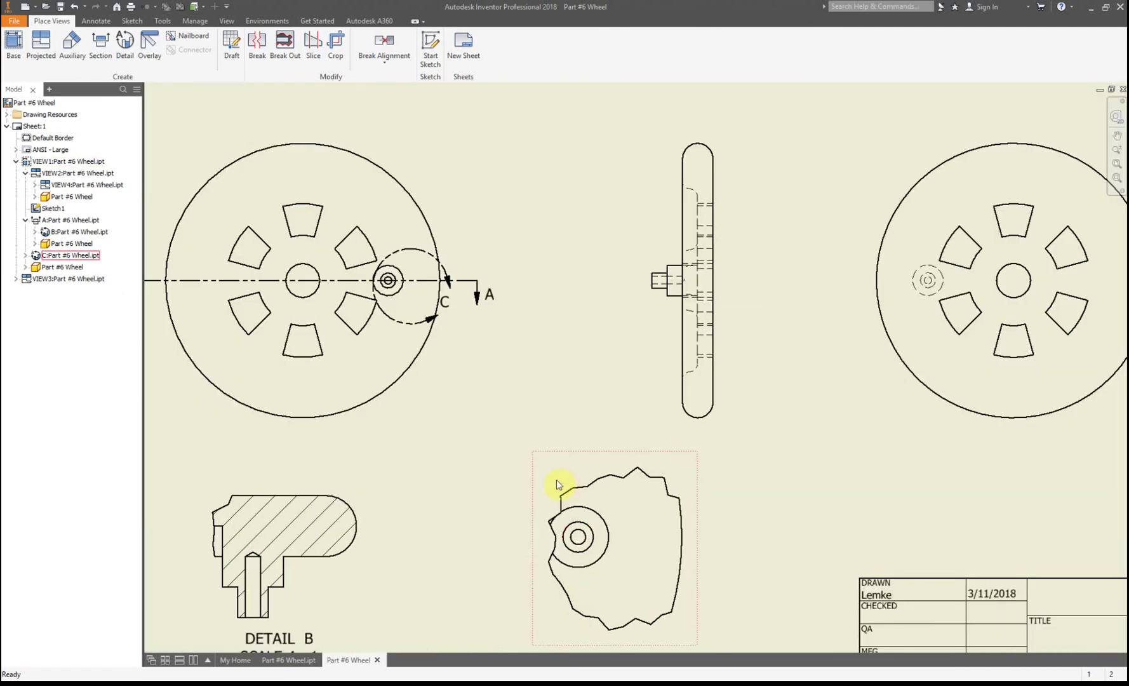
scroll(547, 544, up, 3)
scroll(373, 471, down, 2)
mouse_move(352, 190)
mouse_down()
mouse_move(343, 181)
mouse_move(346, 190)
mouse_up()
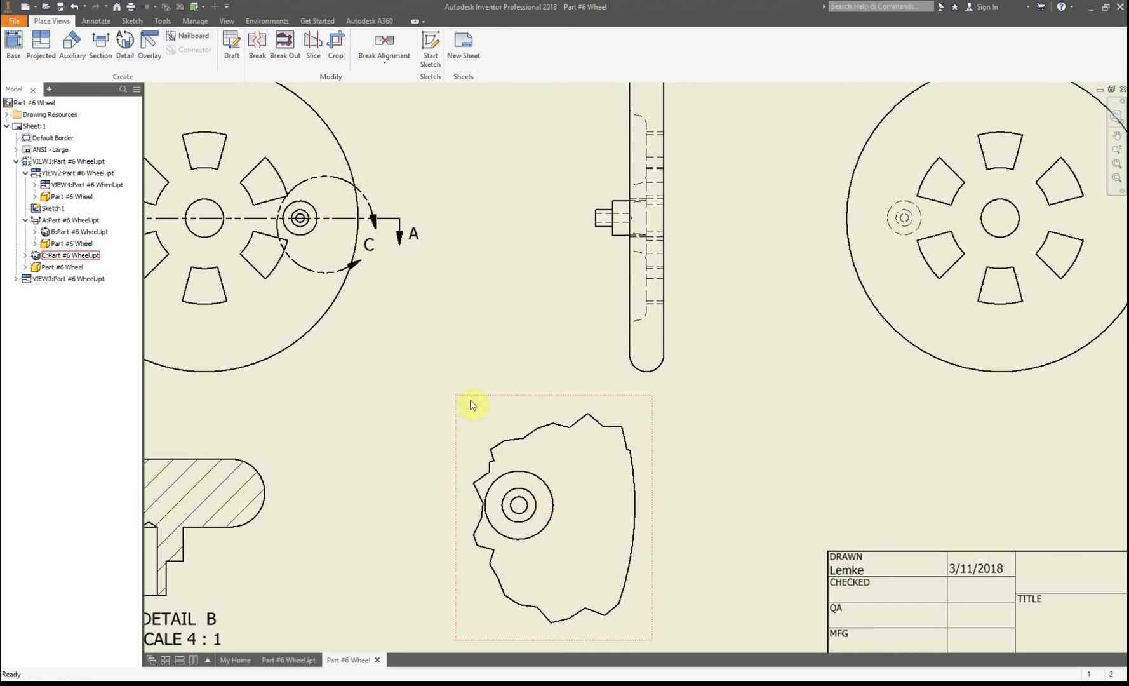
scroll(370, 220, up, 3)
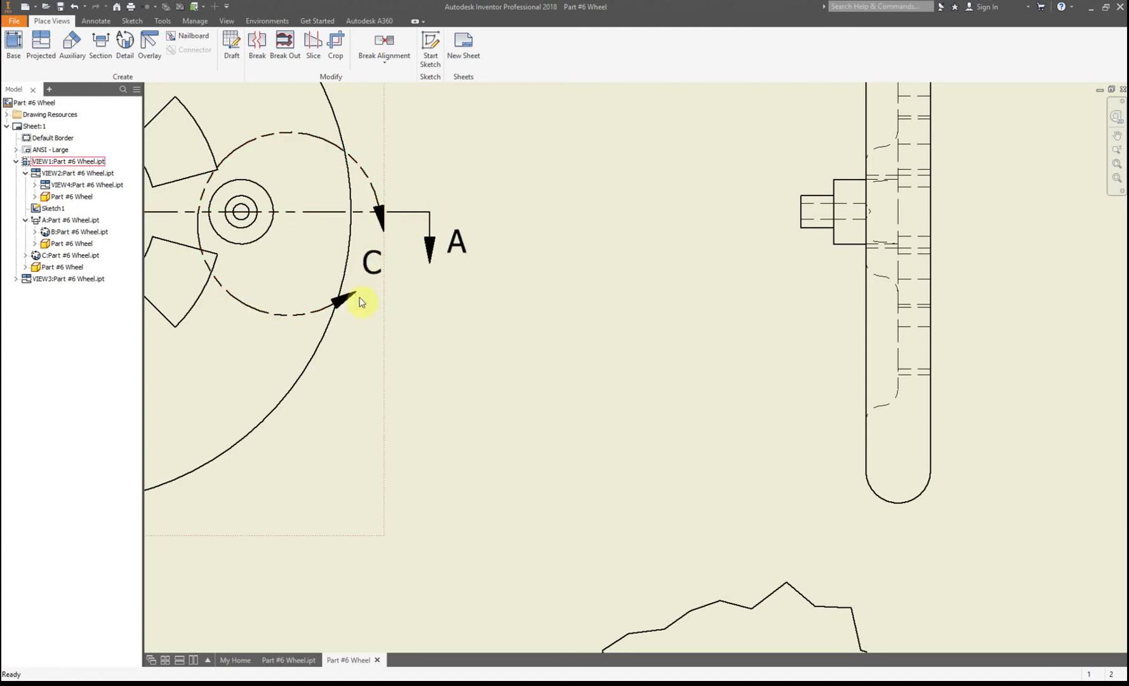
scroll(436, 311, up, 5)
Step: Add center marks to the front view's outer circle, its small hole, Detail B and Detail C
scroll(429, 218, up, 2)
key(Home)
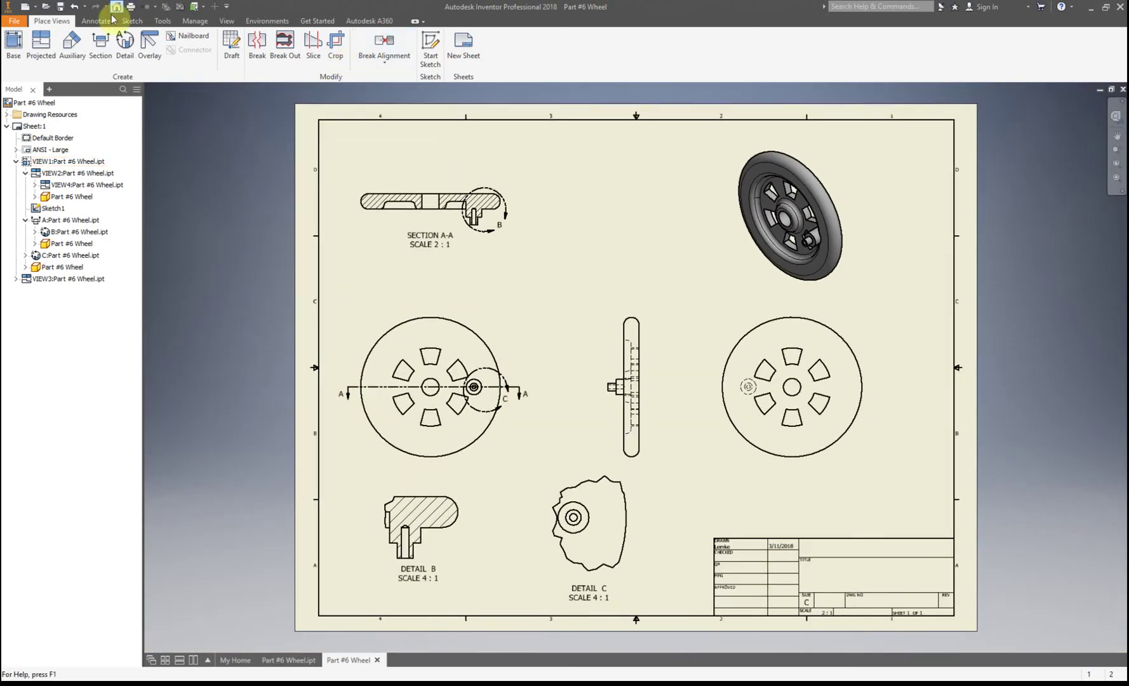
click(104, 21)
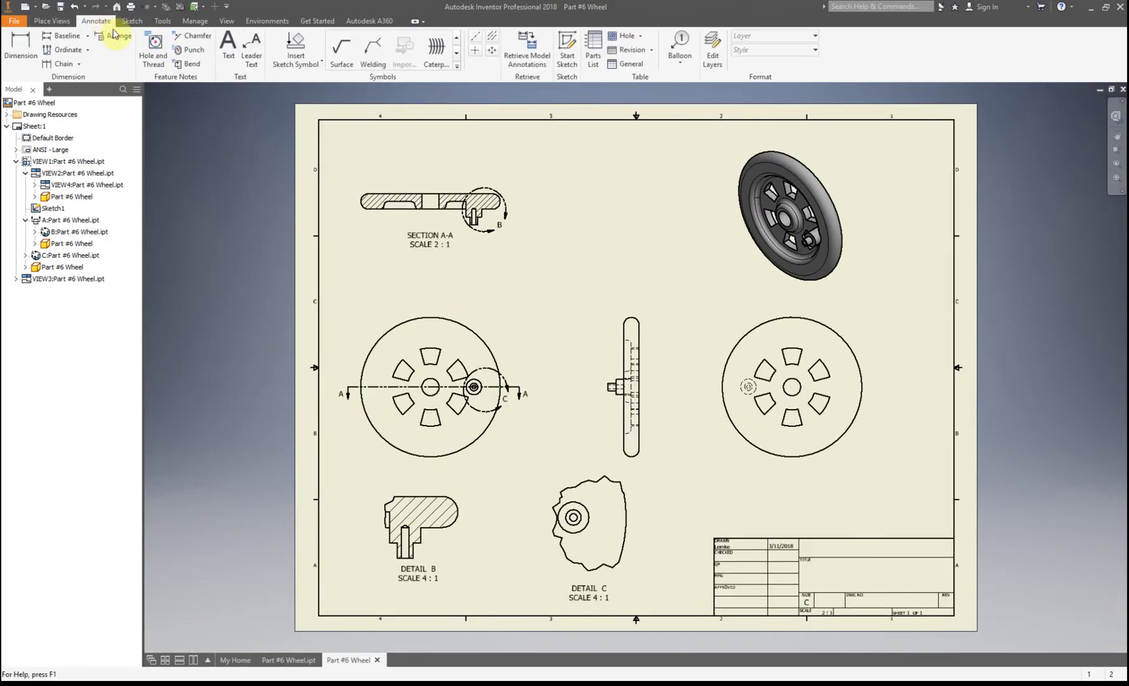
click(476, 51)
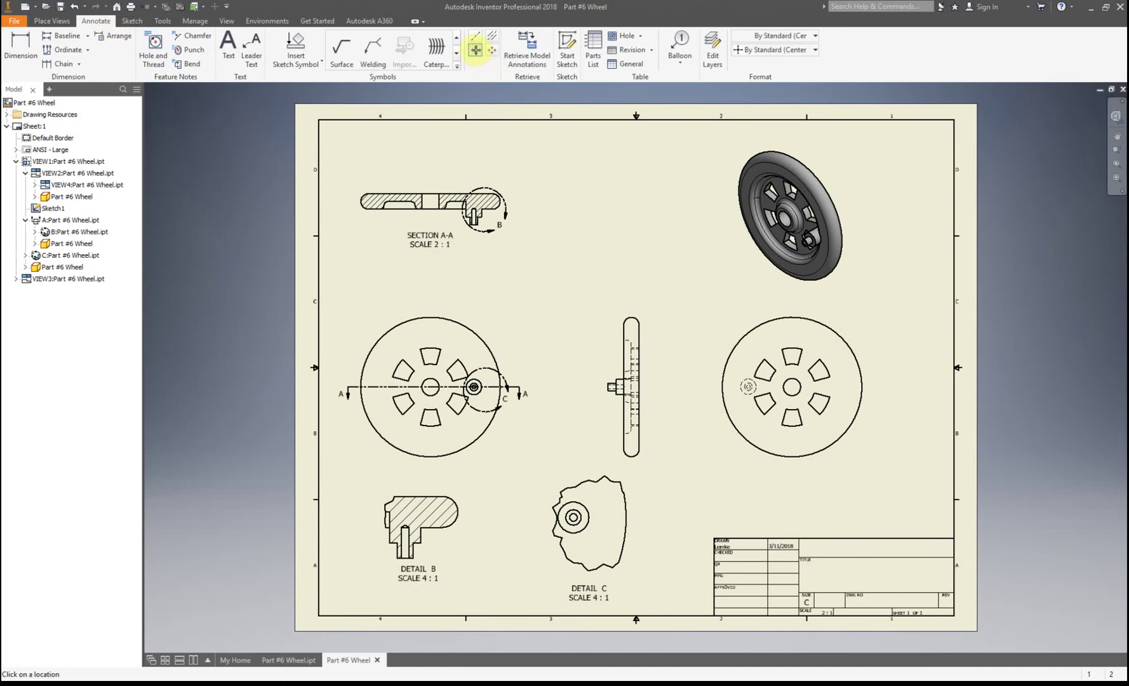
click(465, 320)
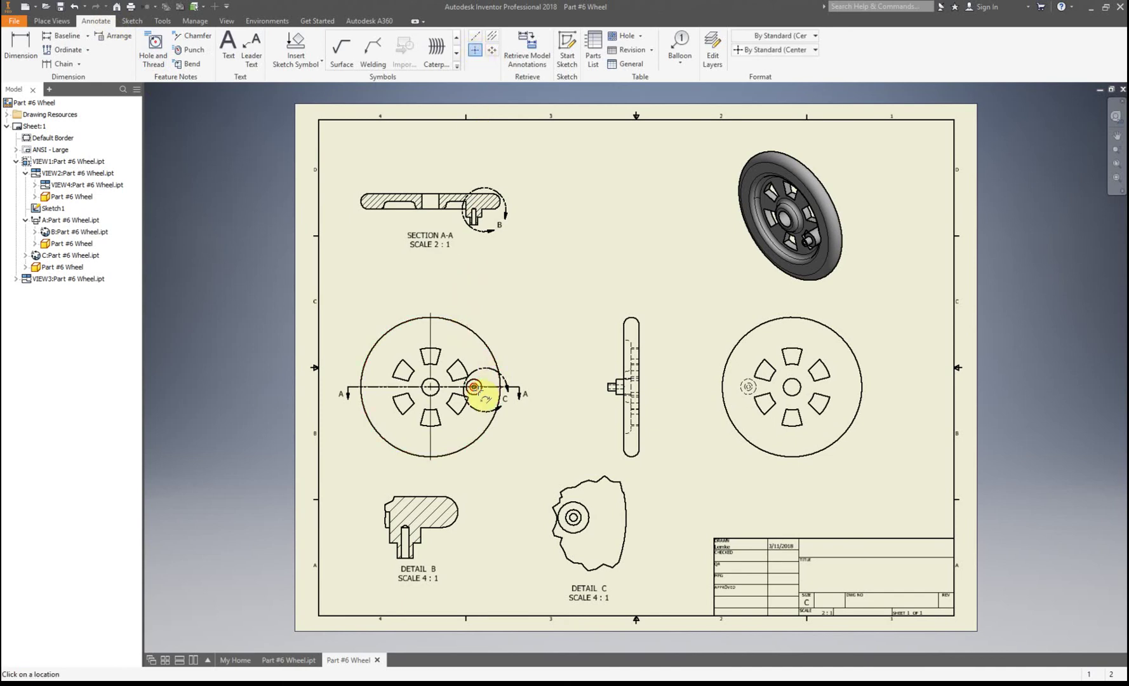
click(474, 387)
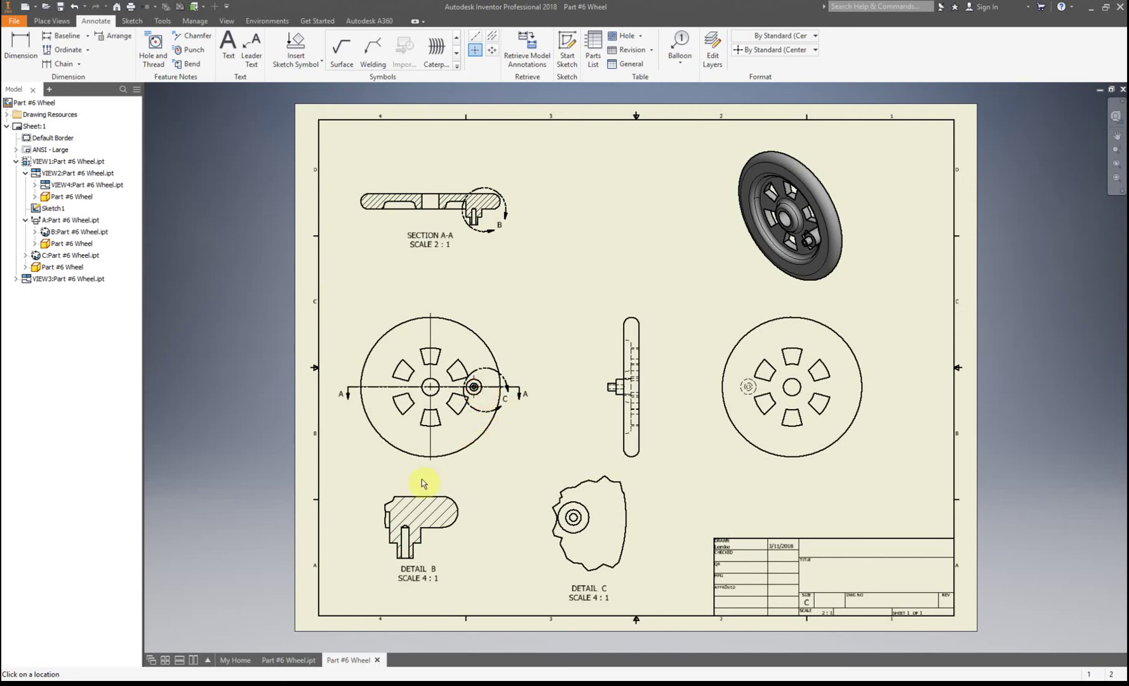
click(454, 500)
click(574, 517)
Step: Add center marks to the right view's outer circle and both rounded ends of Section A-A
click(734, 426)
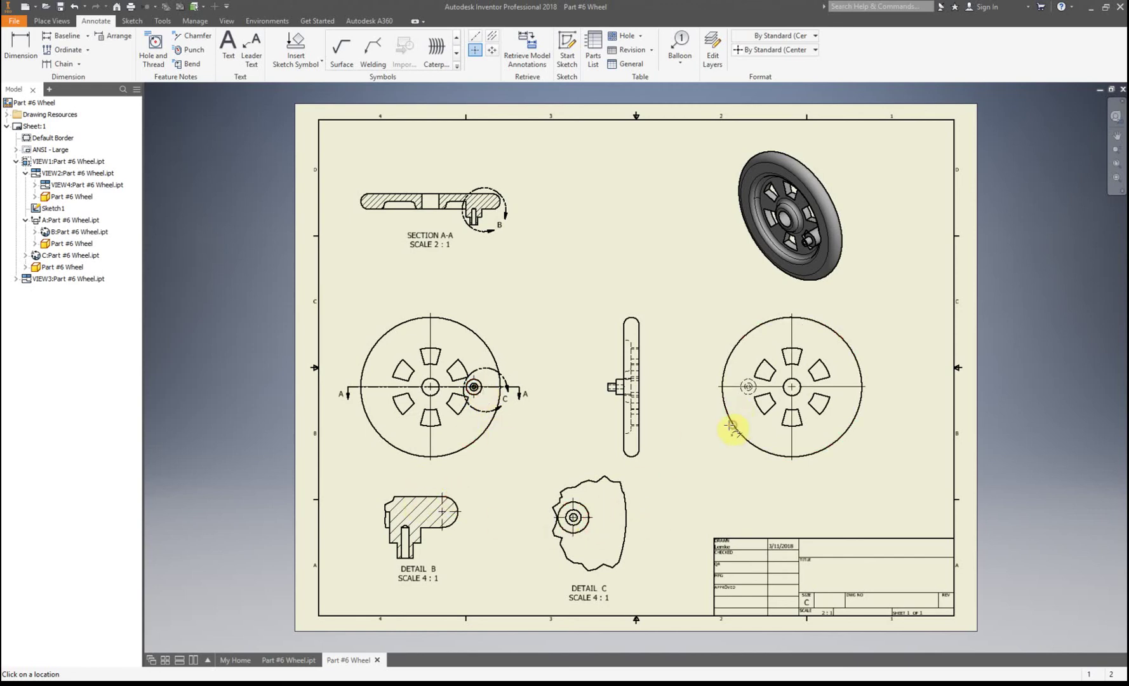
click(495, 210)
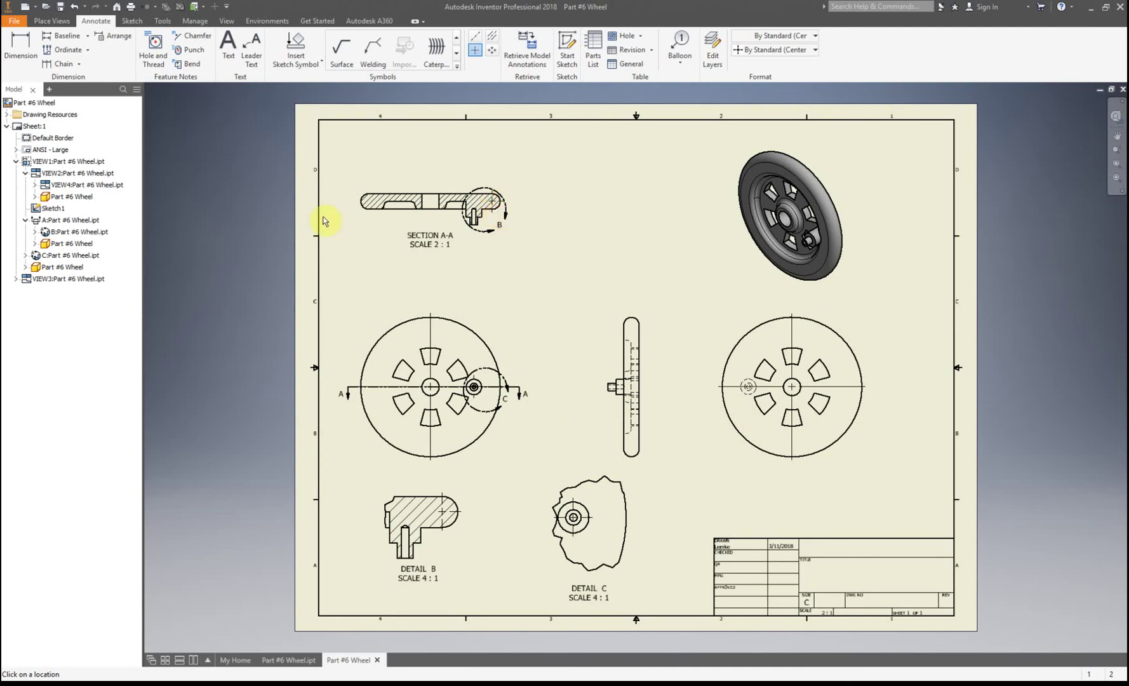
click(365, 209)
right_click(481, 287)
click(473, 285)
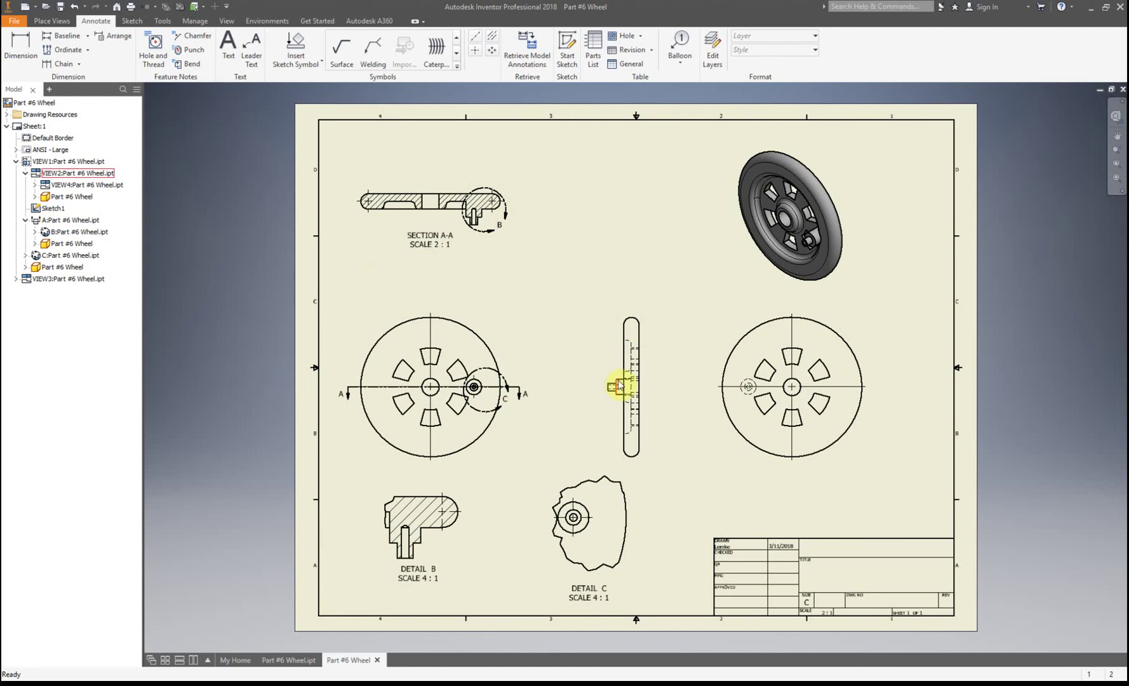
click(368, 200)
click(348, 211)
Step: Add bisector centerlines through Section A-A's hub and pin slot
click(491, 38)
scroll(422, 203, up, 3)
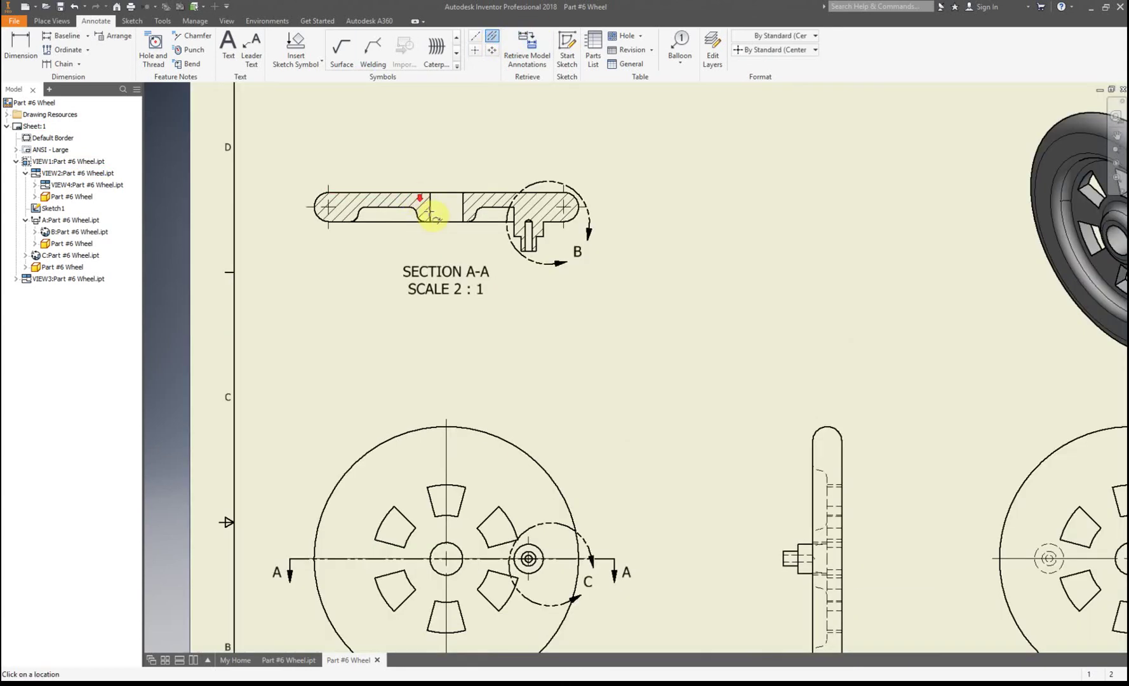
click(463, 215)
click(524, 241)
click(531, 241)
scroll(529, 217, up, 5)
key(ctrl+z)
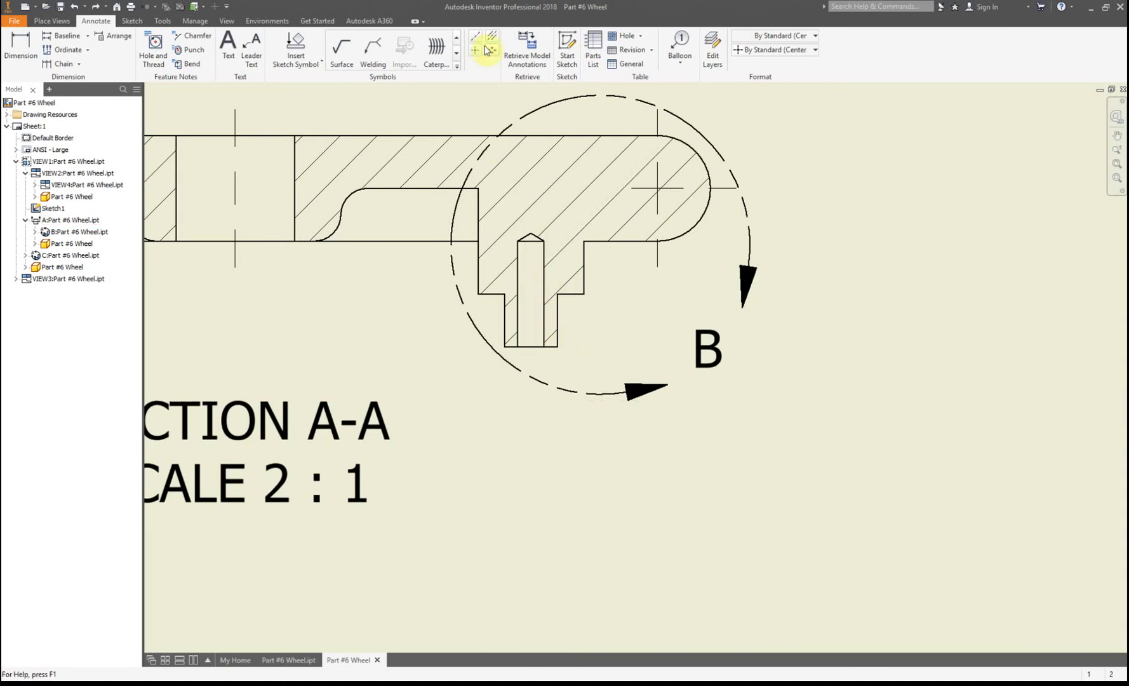
click(493, 38)
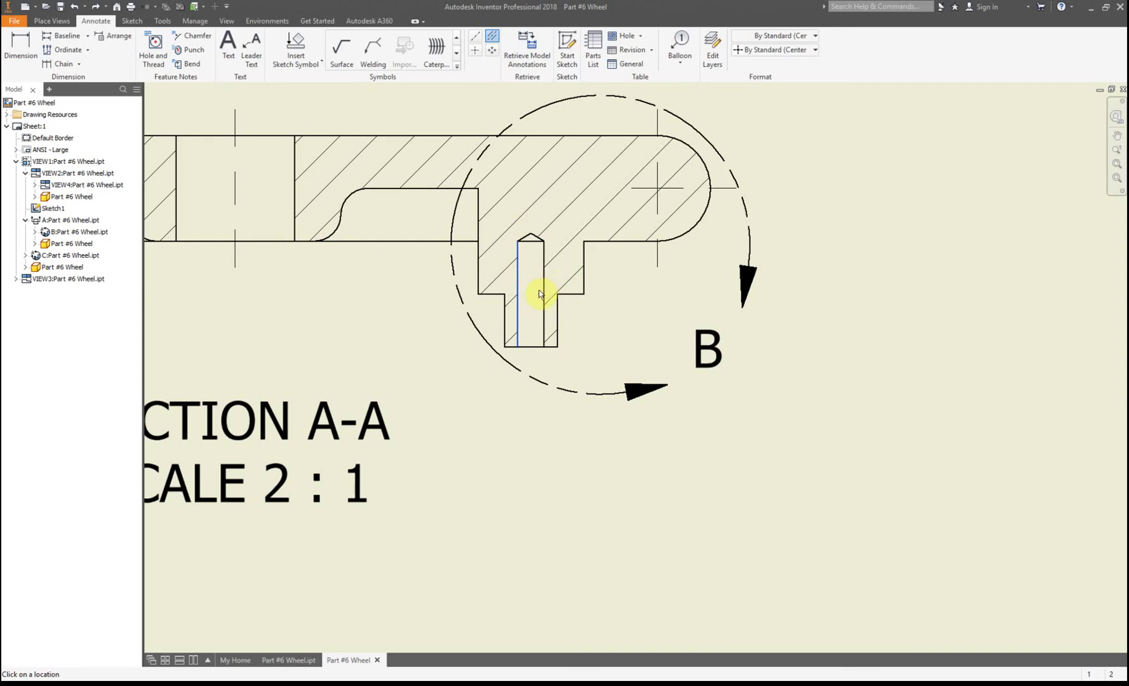
click(542, 289)
scroll(583, 331, down, 8)
scroll(882, 634, up, 6)
Step: Draw a centerline across the side view through its hub stub
click(473, 38)
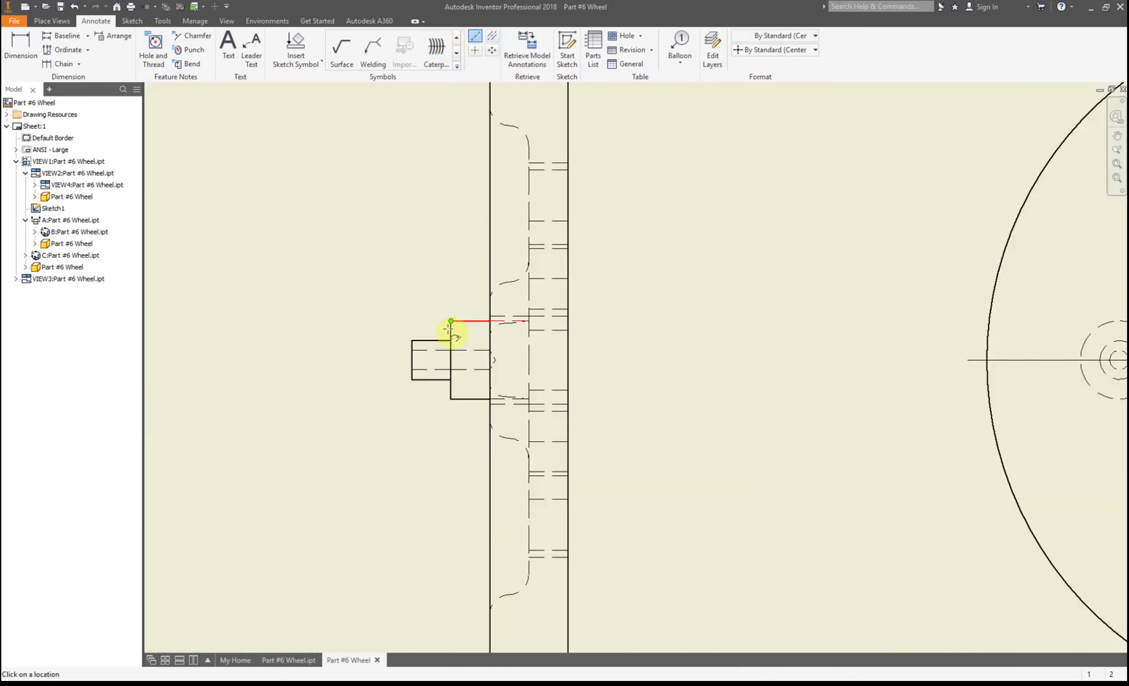
click(412, 361)
click(568, 367)
right_click(622, 340)
click(687, 334)
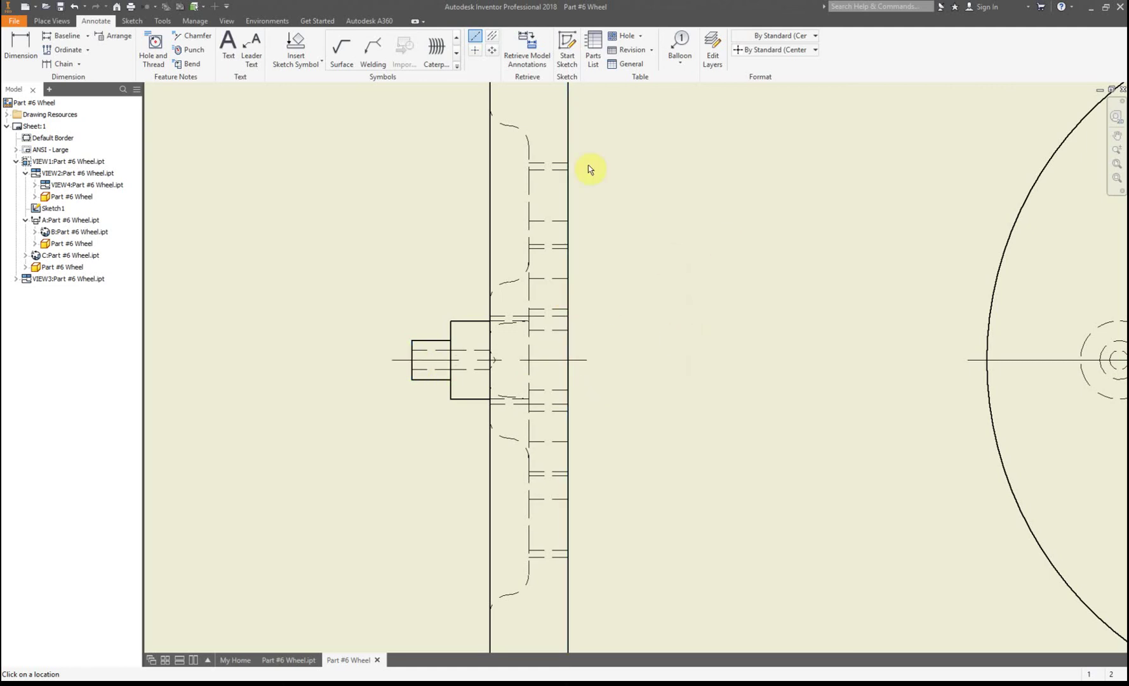
key(Home)
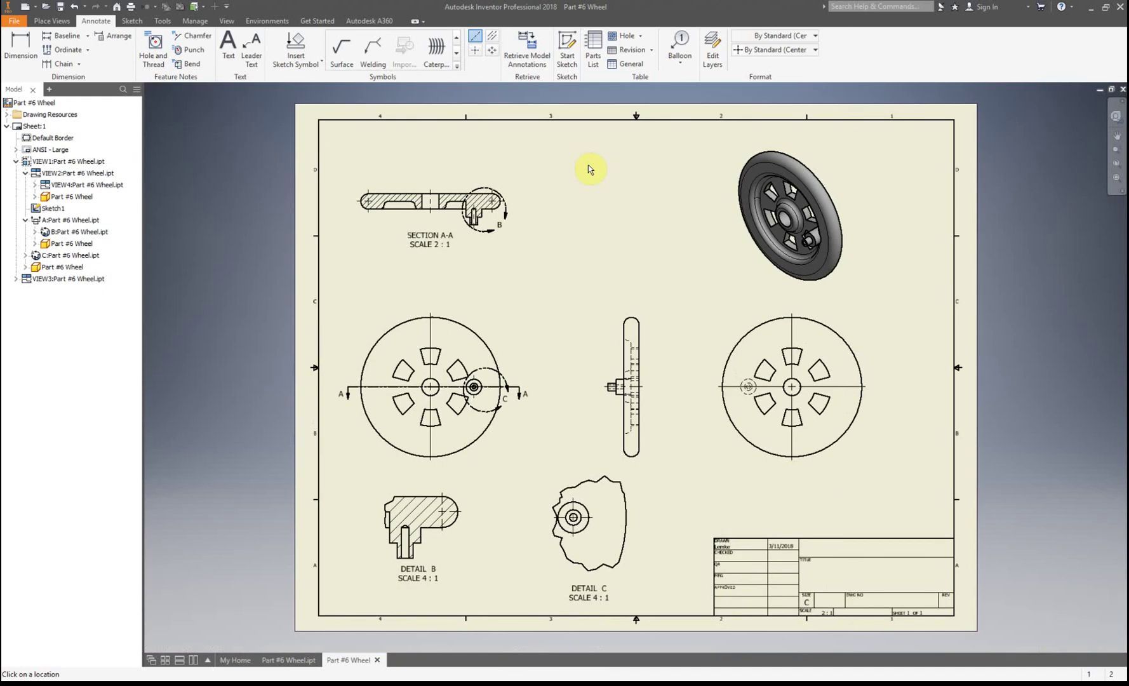
Step: Draw a centerline down Detail B's slot from its bottom to its tip
click(477, 38)
scroll(431, 587, down, 5)
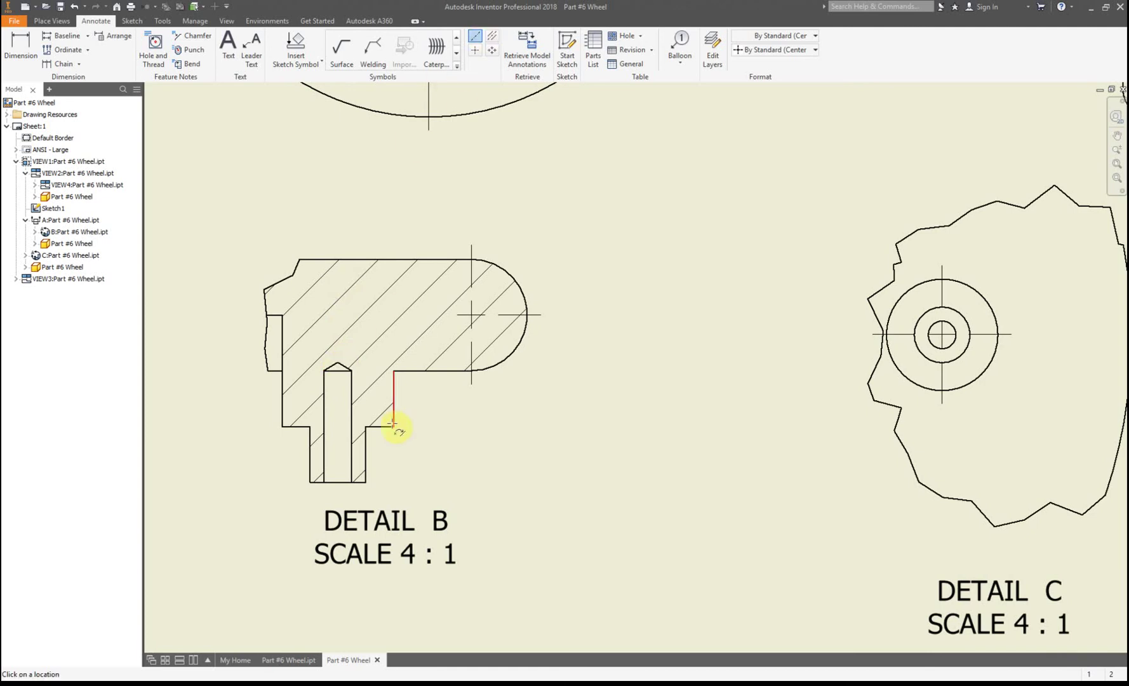
click(337, 482)
click(339, 370)
right_click(537, 436)
click(566, 436)
key(Home)
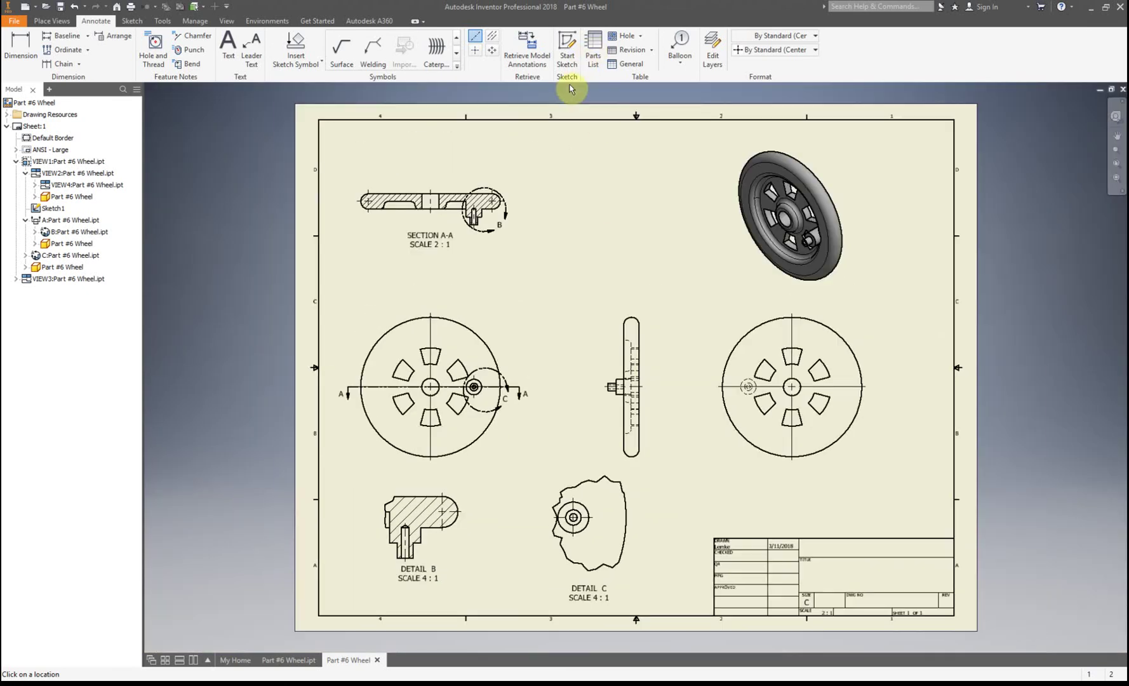
Step: Dimension the 15° angle between a spoke opening's edge and the horizontal centerline
click(21, 45)
scroll(343, 321, up, 5)
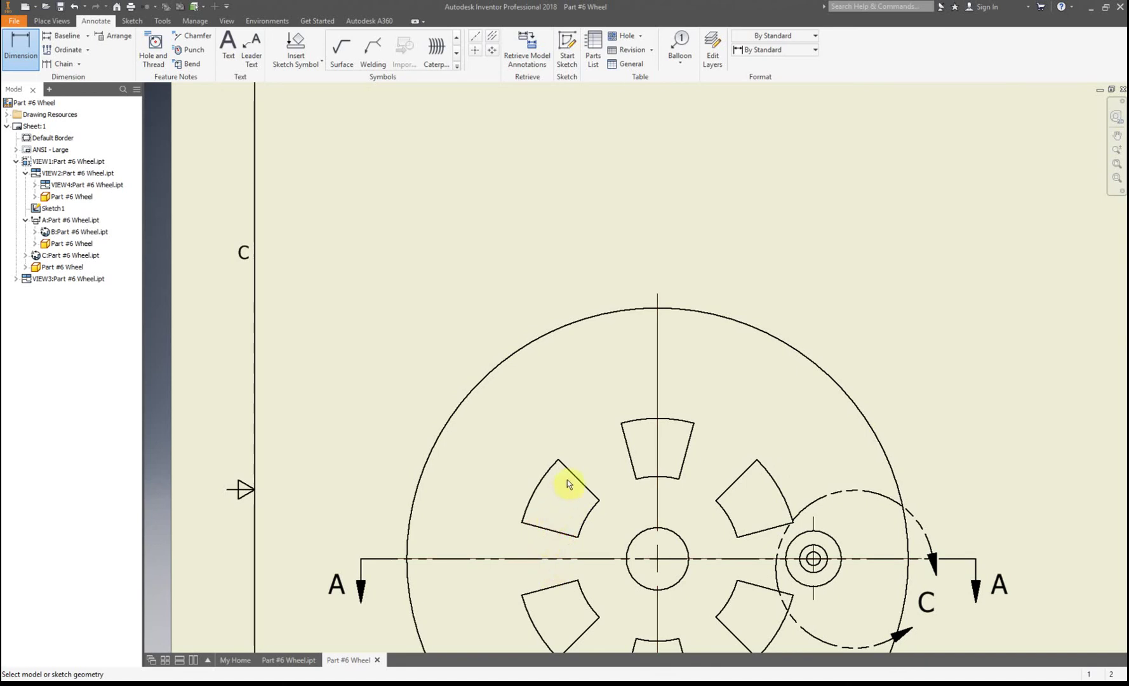
click(536, 529)
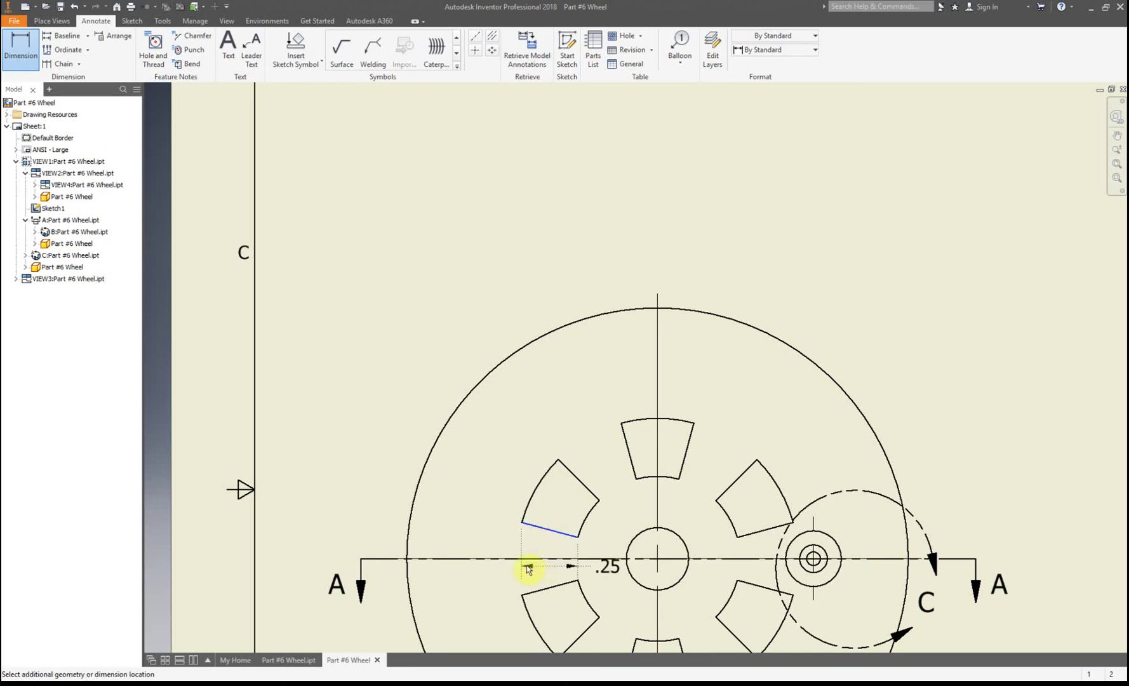
click(522, 560)
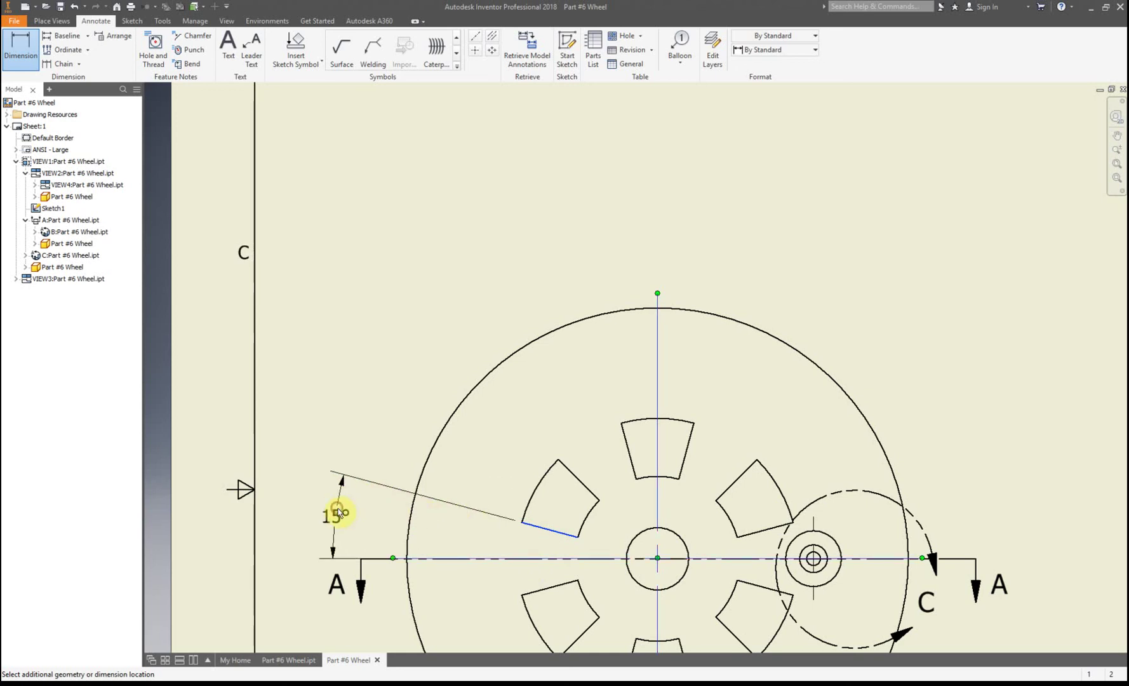
click(338, 511)
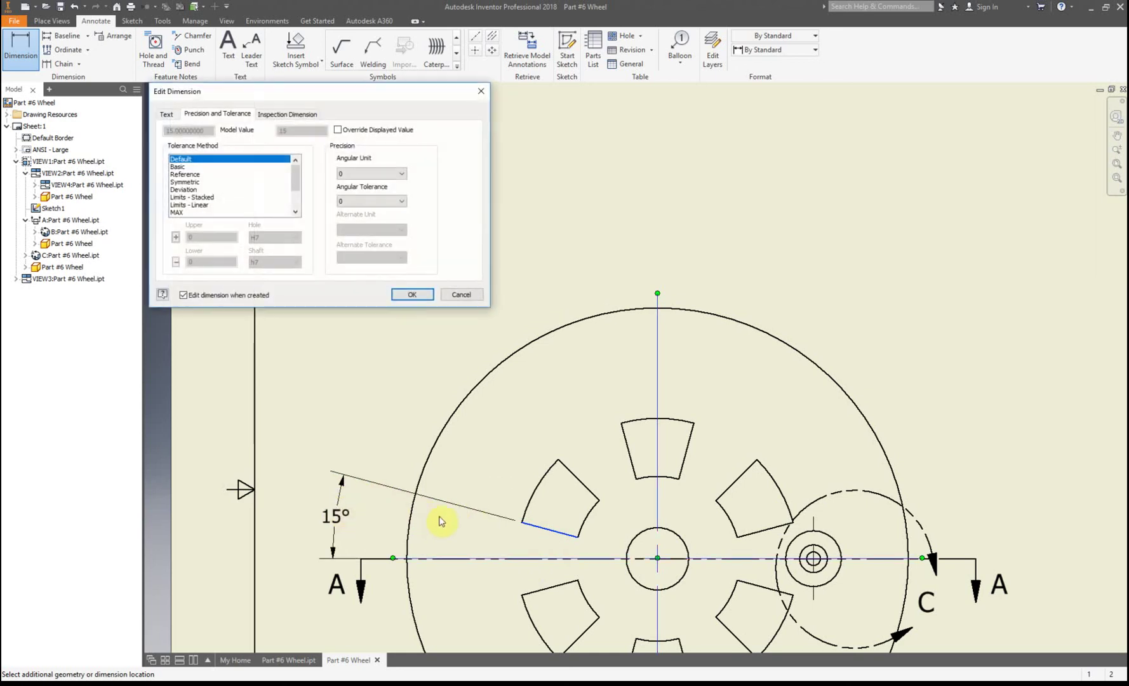
click(414, 294)
Step: Add two 30° angular dimensions between the spoke openings' edges
click(532, 525)
click(573, 475)
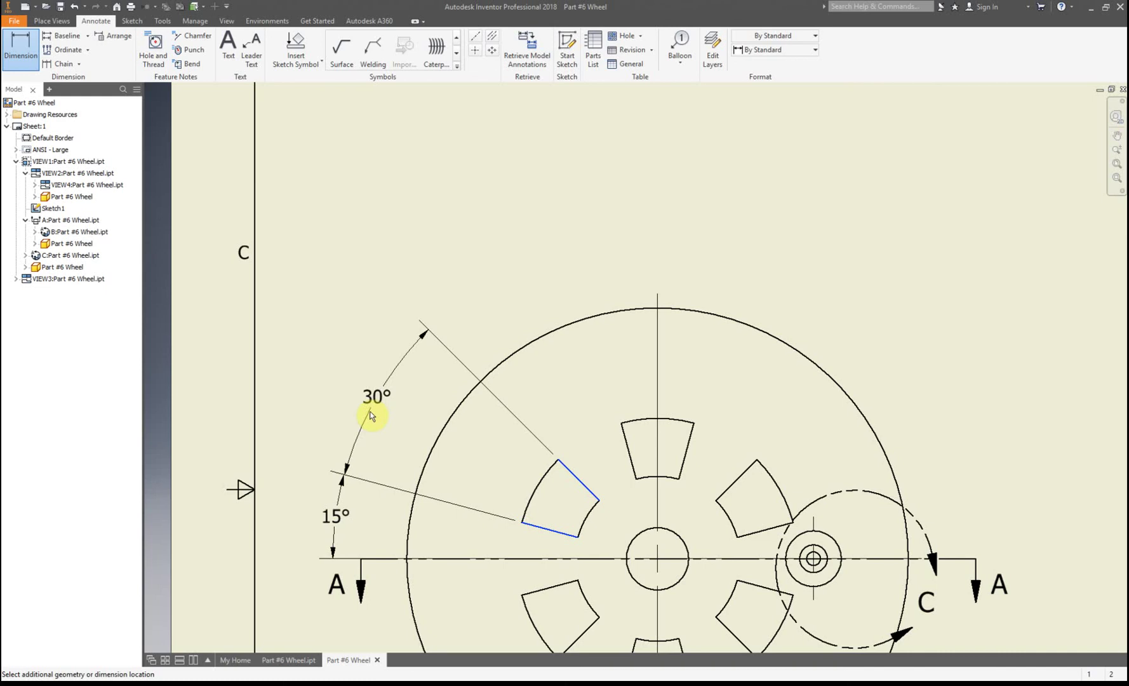
click(369, 414)
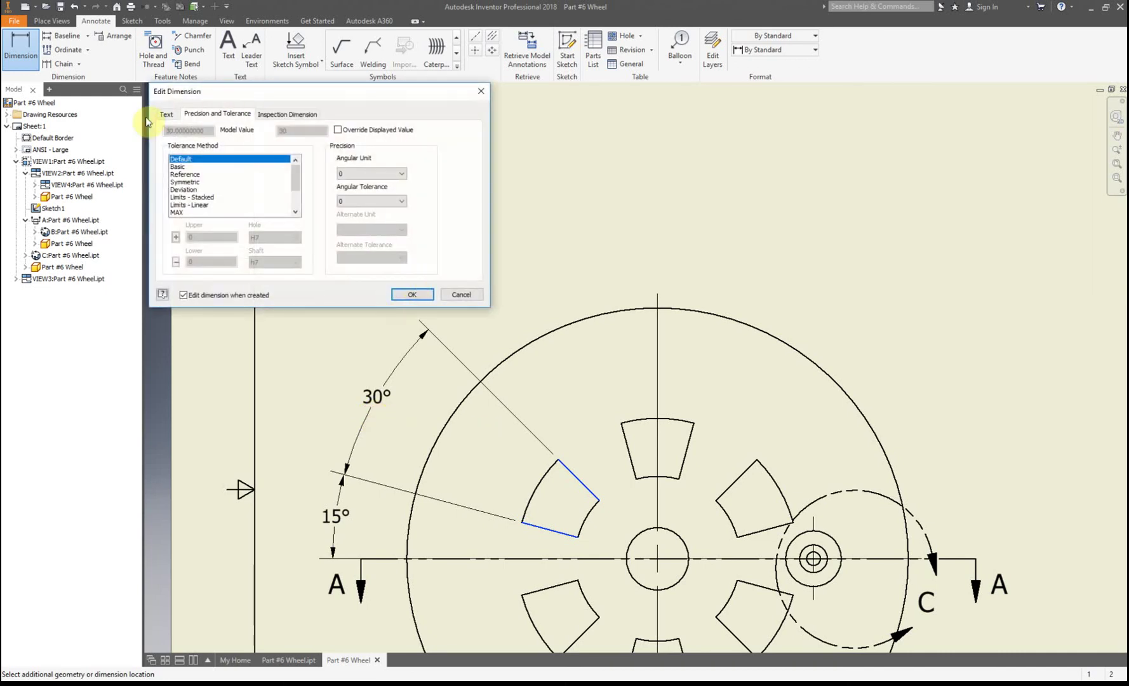
click(170, 114)
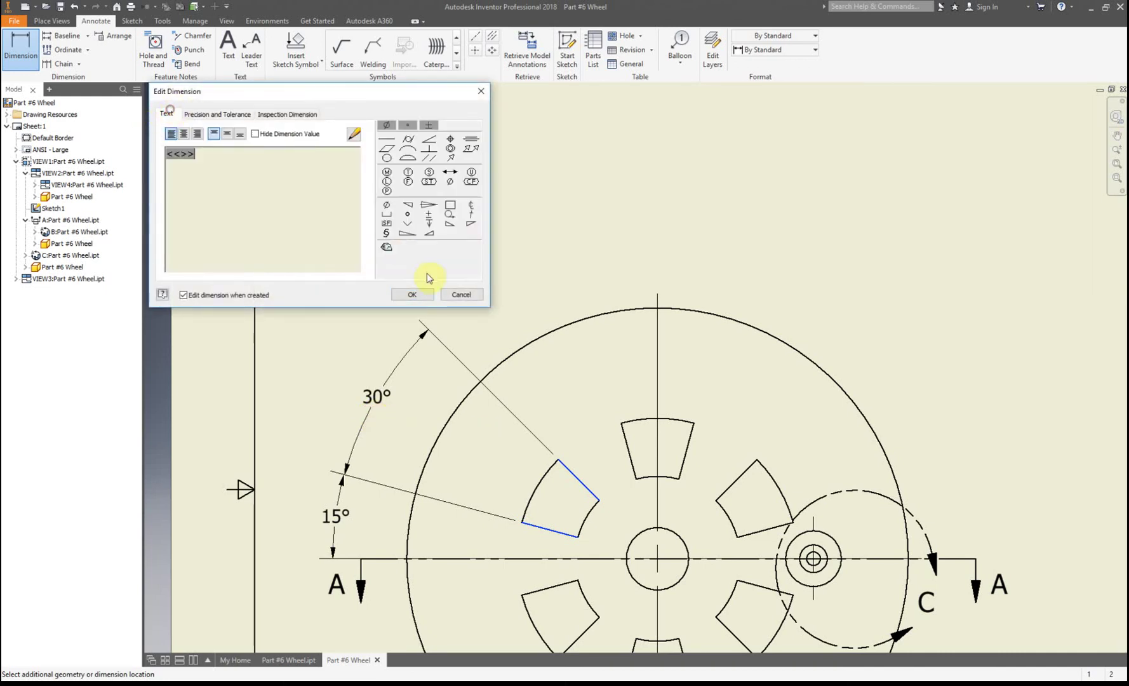
click(405, 297)
click(569, 470)
click(625, 441)
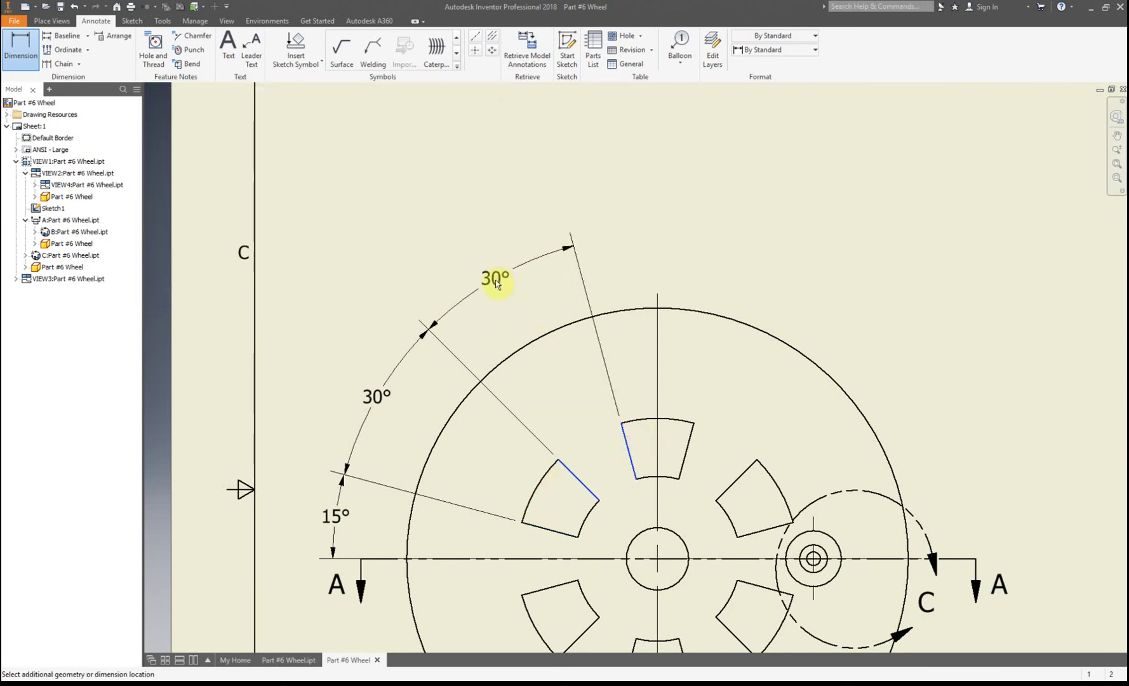
click(495, 284)
click(410, 293)
scroll(452, 312, down, 5)
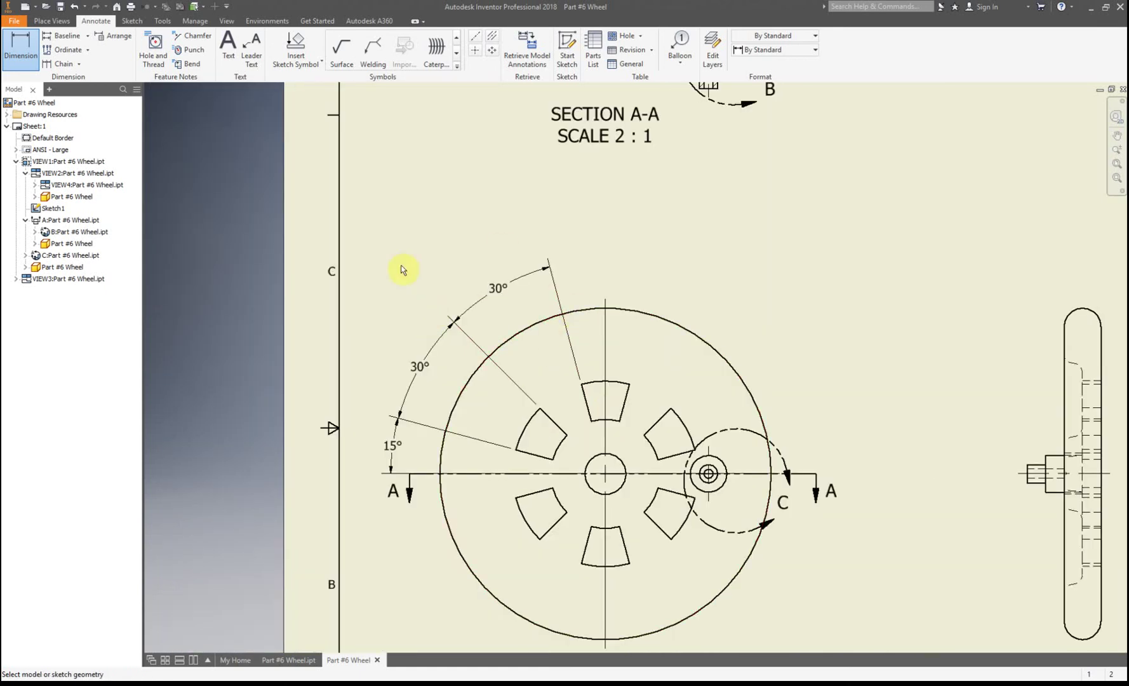
scroll(438, 397, down, 5)
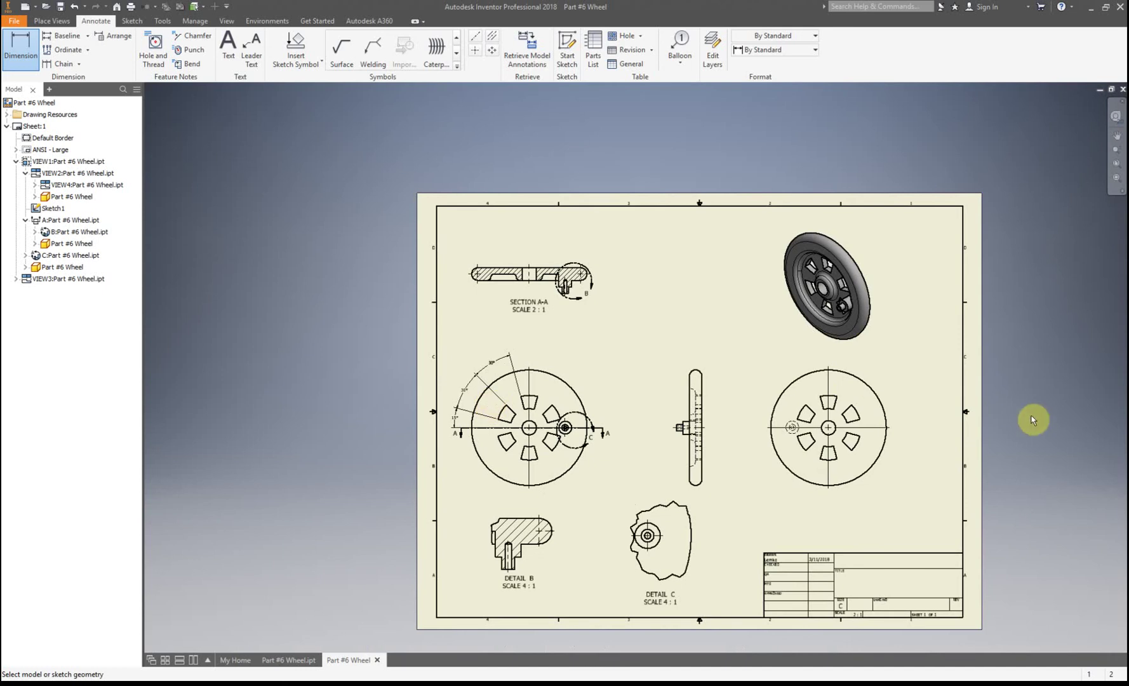
scroll(925, 393, up, 3)
scroll(876, 387, up, 5)
scroll(886, 399, down, 2)
scroll(886, 401, up, 5)
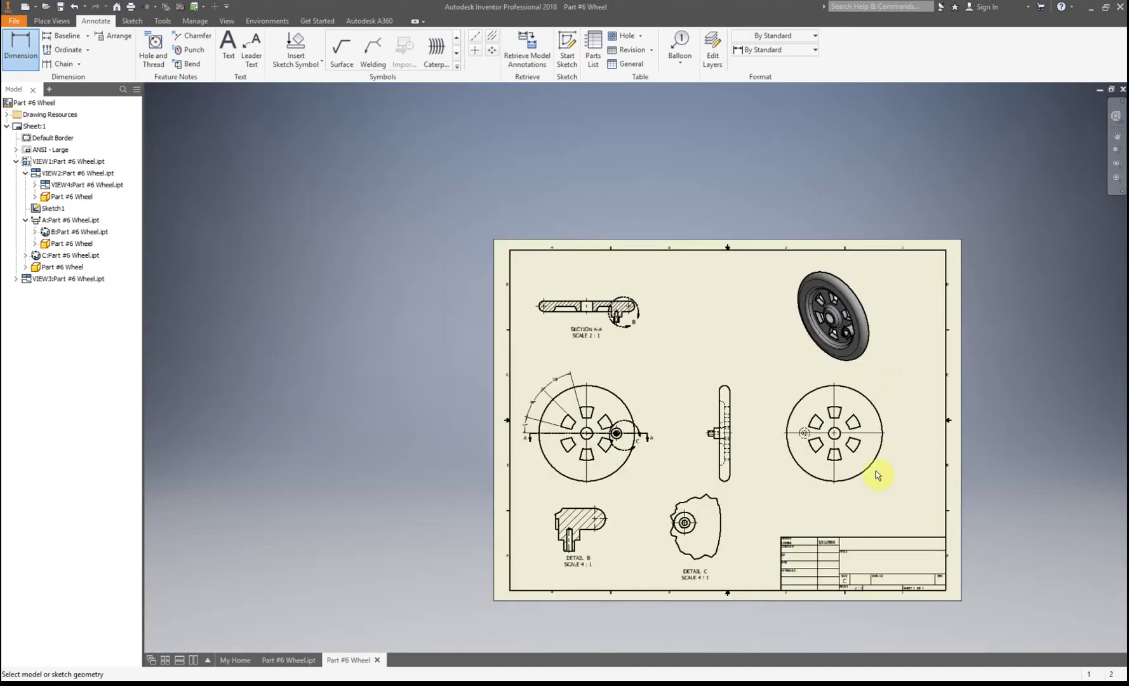
scroll(876, 471, down, 4)
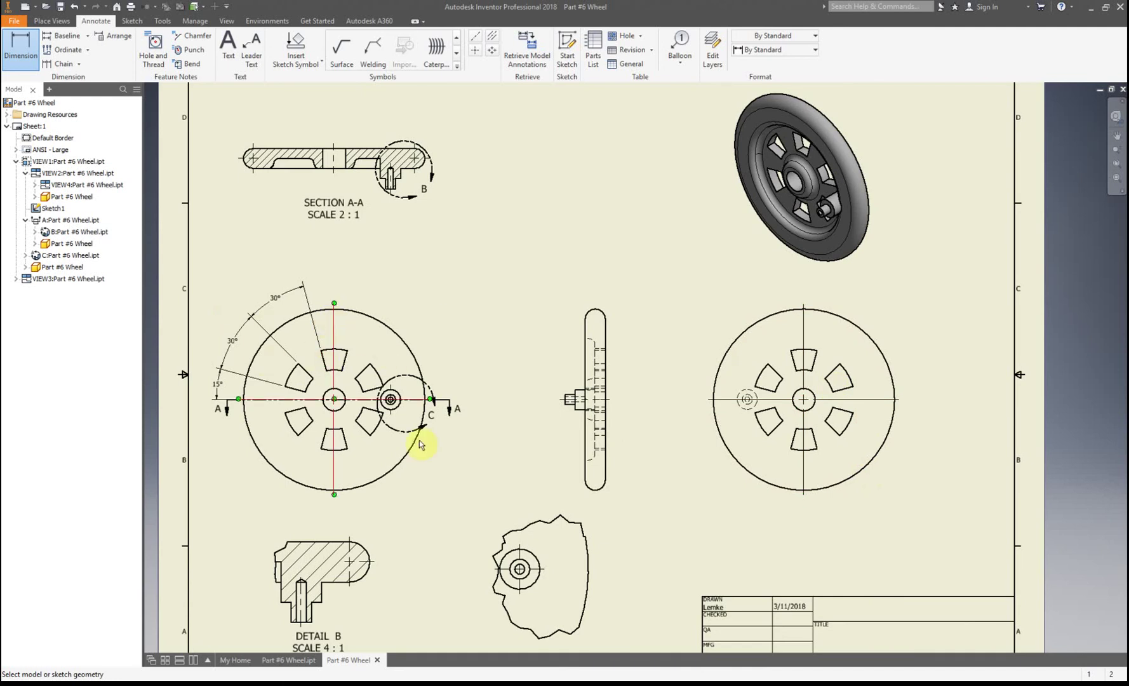
right_click(895, 319)
click(938, 302)
click(886, 326)
key(Delete)
click(551, 372)
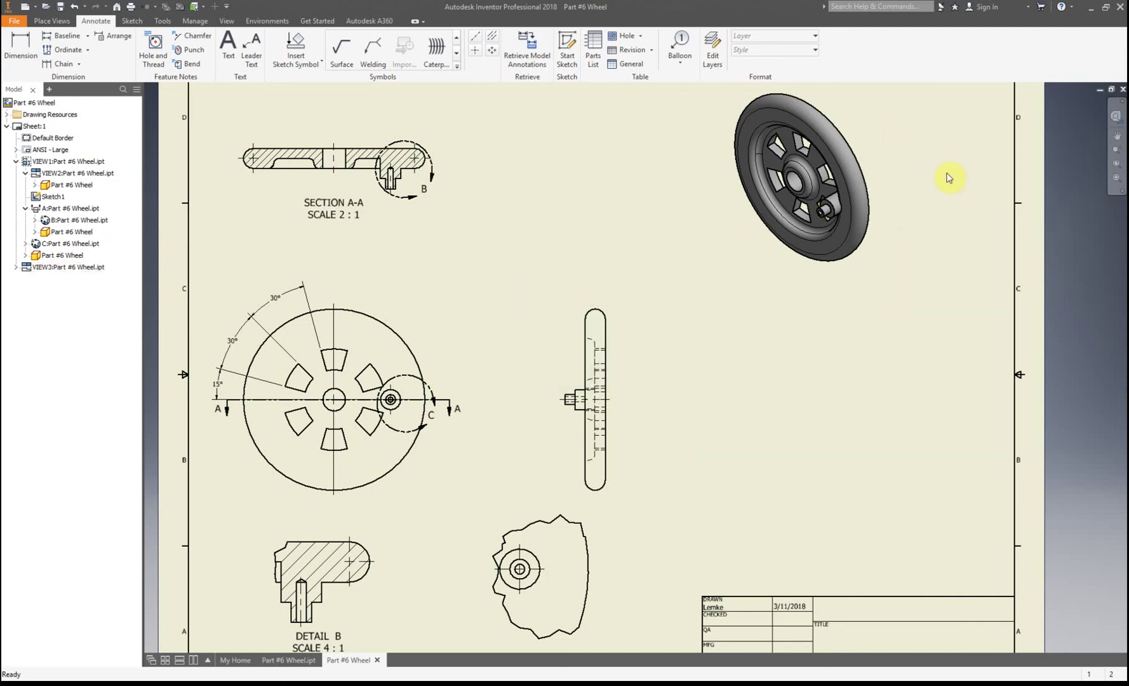
drag(912, 178, 706, 177)
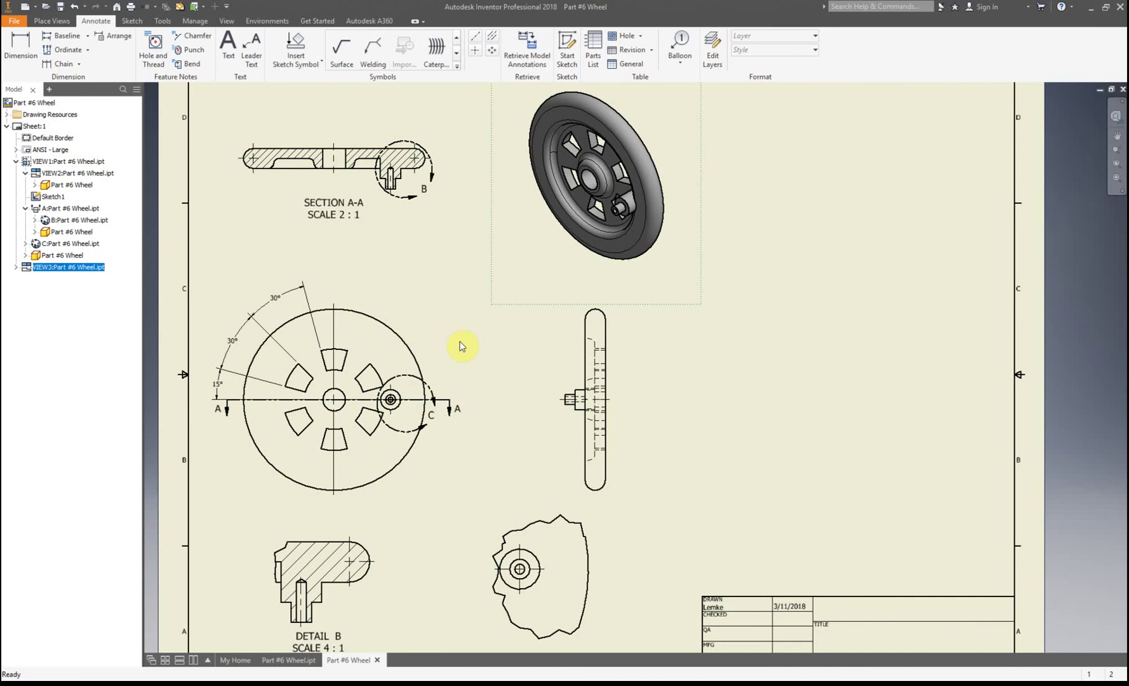
key(ctrl+z)
key(ctrl+z)
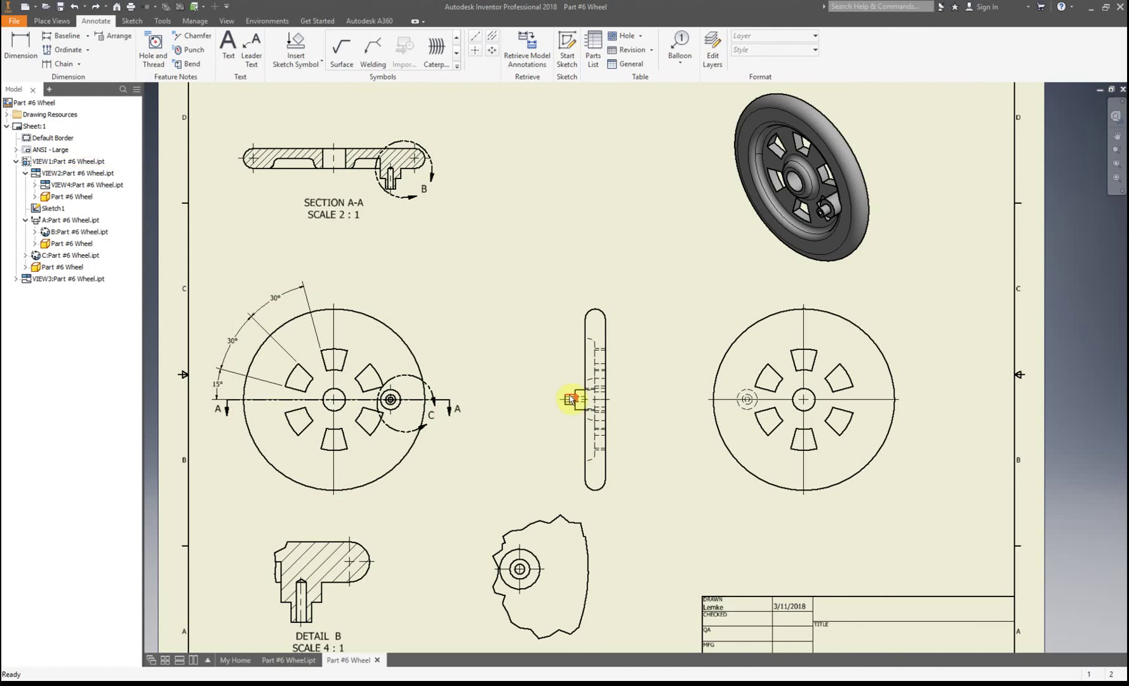
scroll(575, 395, down, 5)
scroll(692, 367, up, 5)
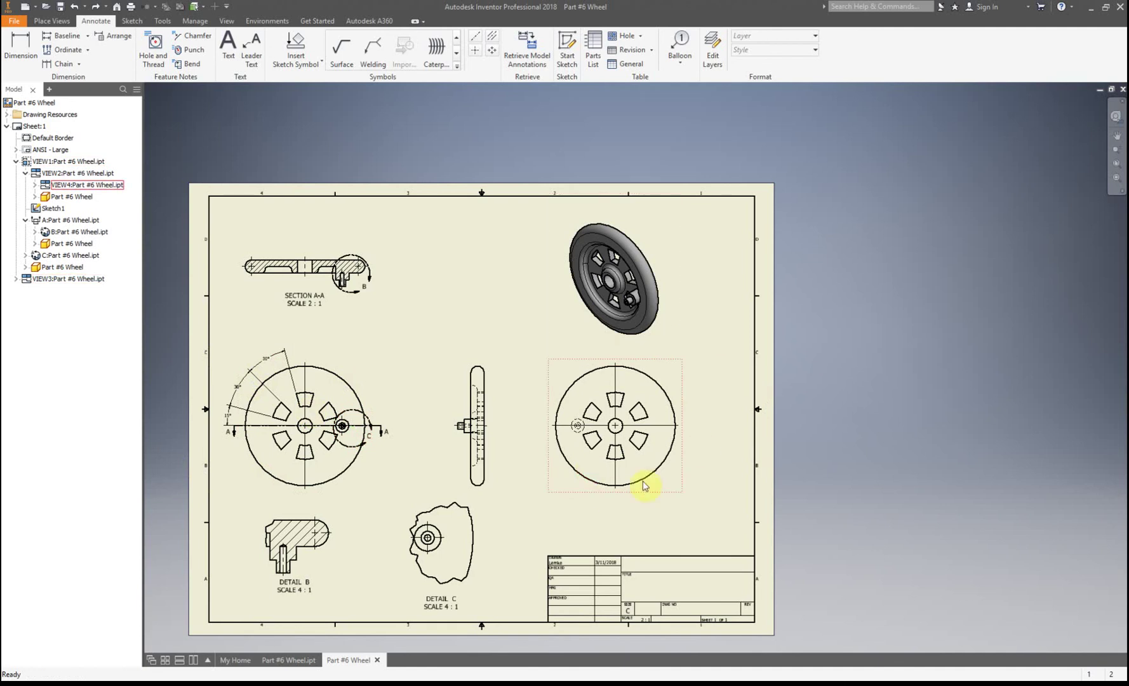
scroll(667, 457, up, 5)
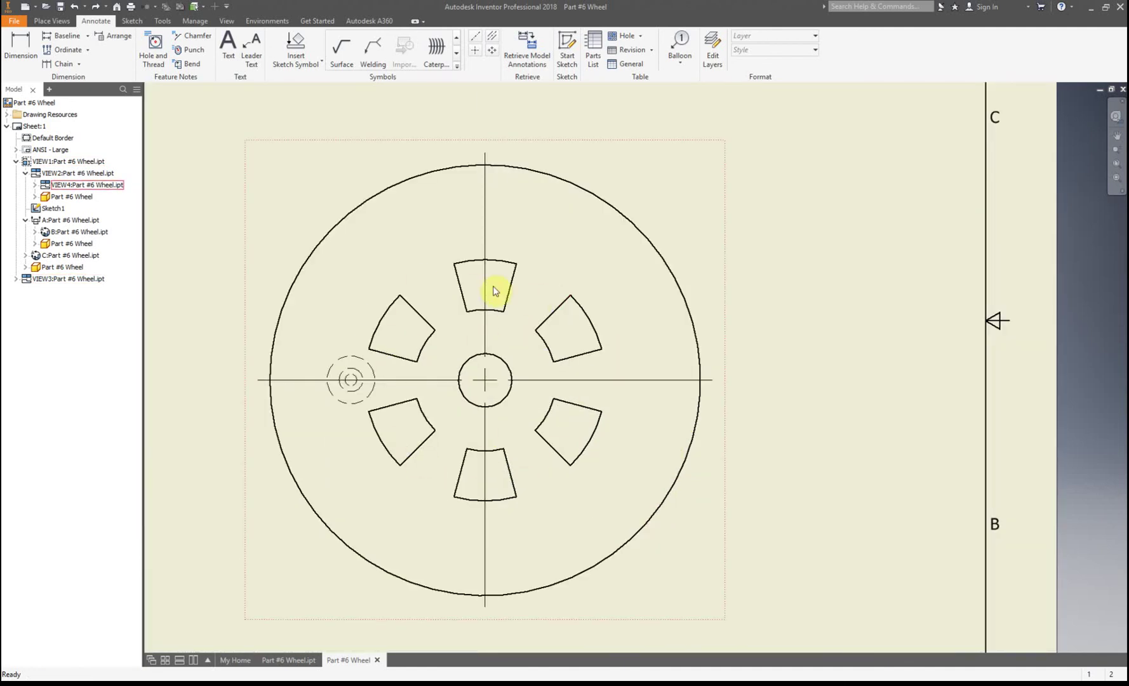
key(Home)
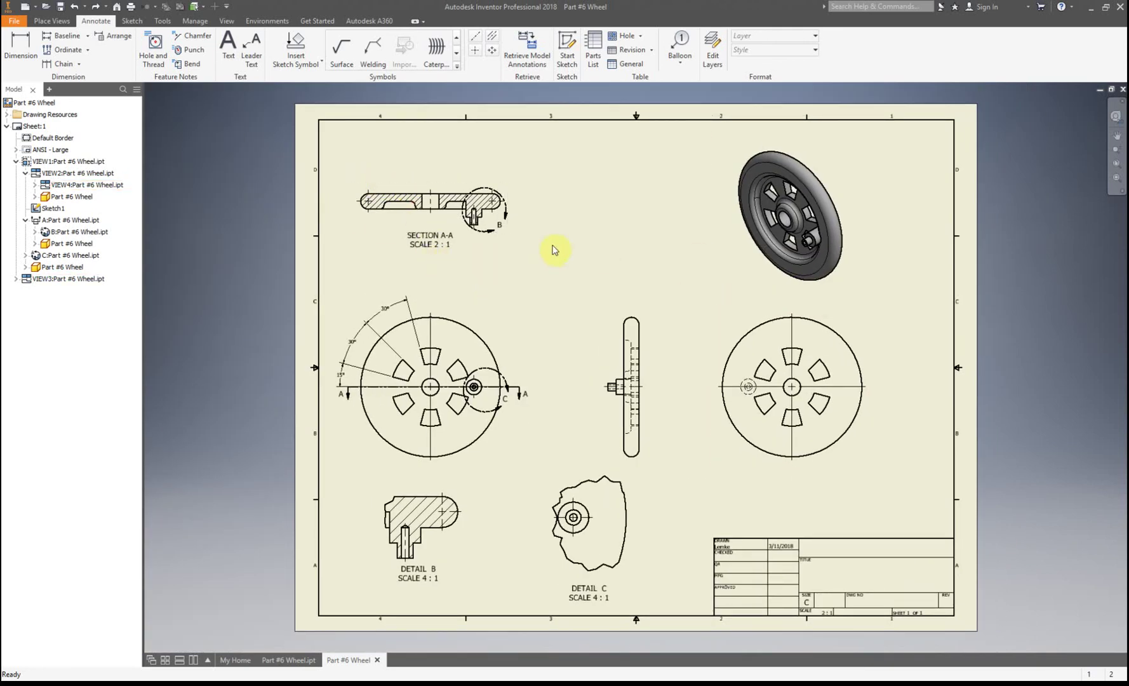
scroll(381, 207, up, 5)
scroll(582, 151, up, 2)
scroll(728, 408, up, 3)
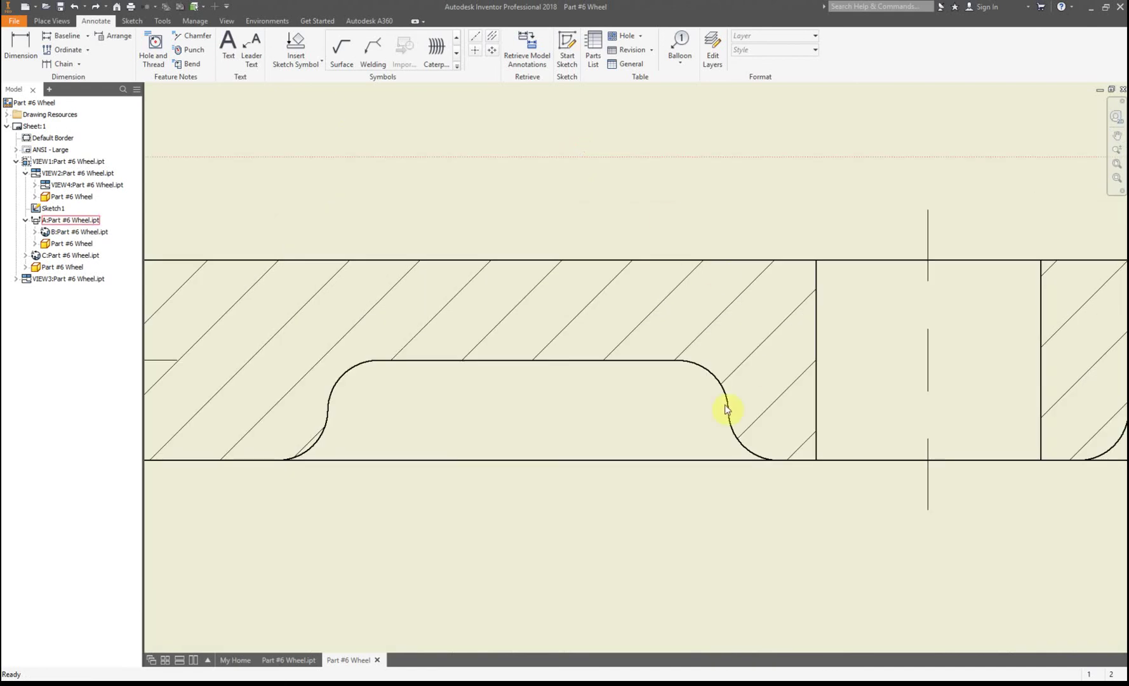
Step: Add a radius dimension to the section's fillet arc with TYP appended to its text
click(20, 48)
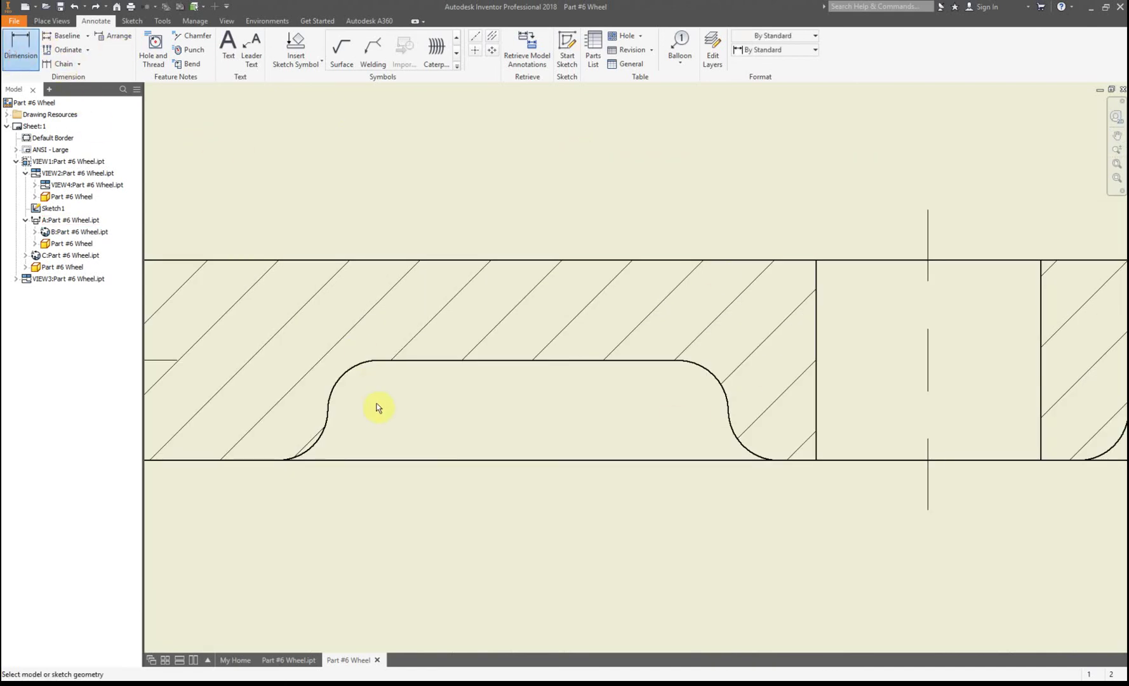
click(748, 450)
click(608, 587)
text(TYP)
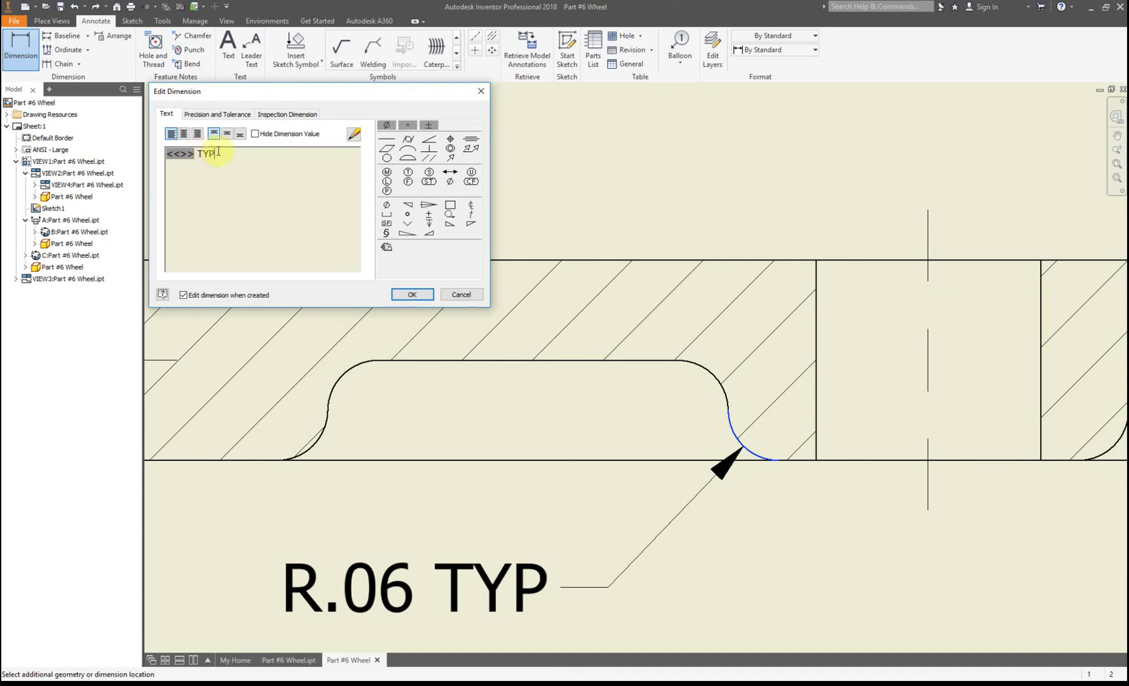
click(424, 296)
scroll(530, 388, down, 5)
scroll(580, 516, up, 3)
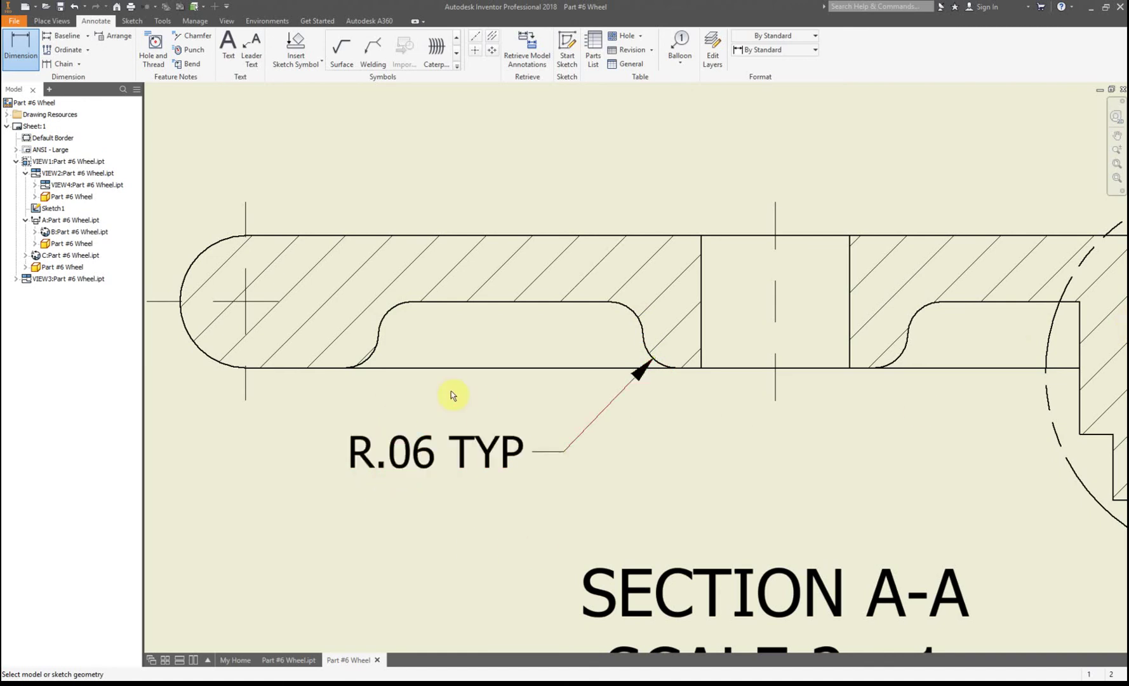
right_click(424, 384)
click(468, 381)
Step: Set the fillet dimension's primary unit precision to three decimals so it reads R.063 TYP
double_click(418, 462)
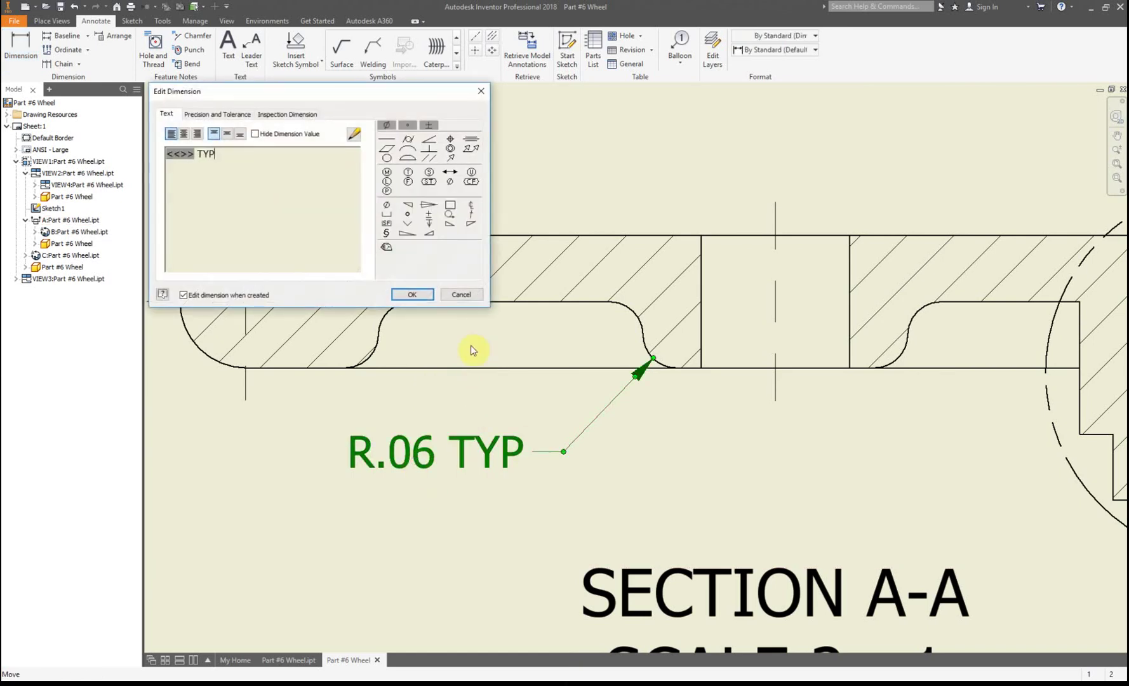
click(218, 114)
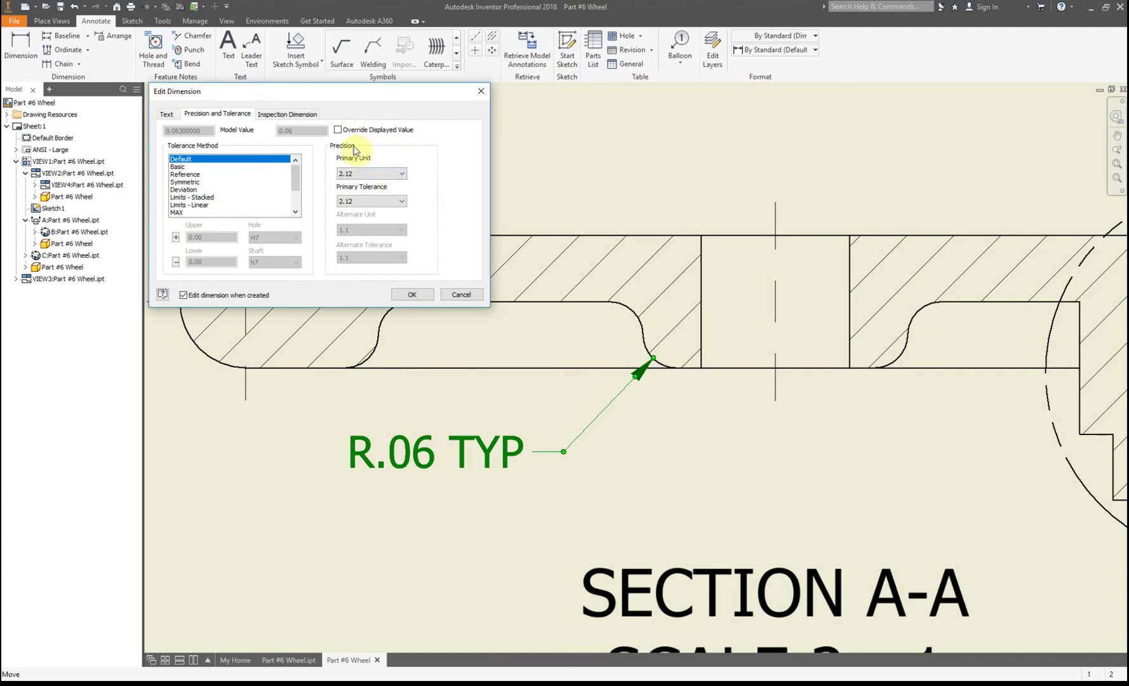
click(375, 175)
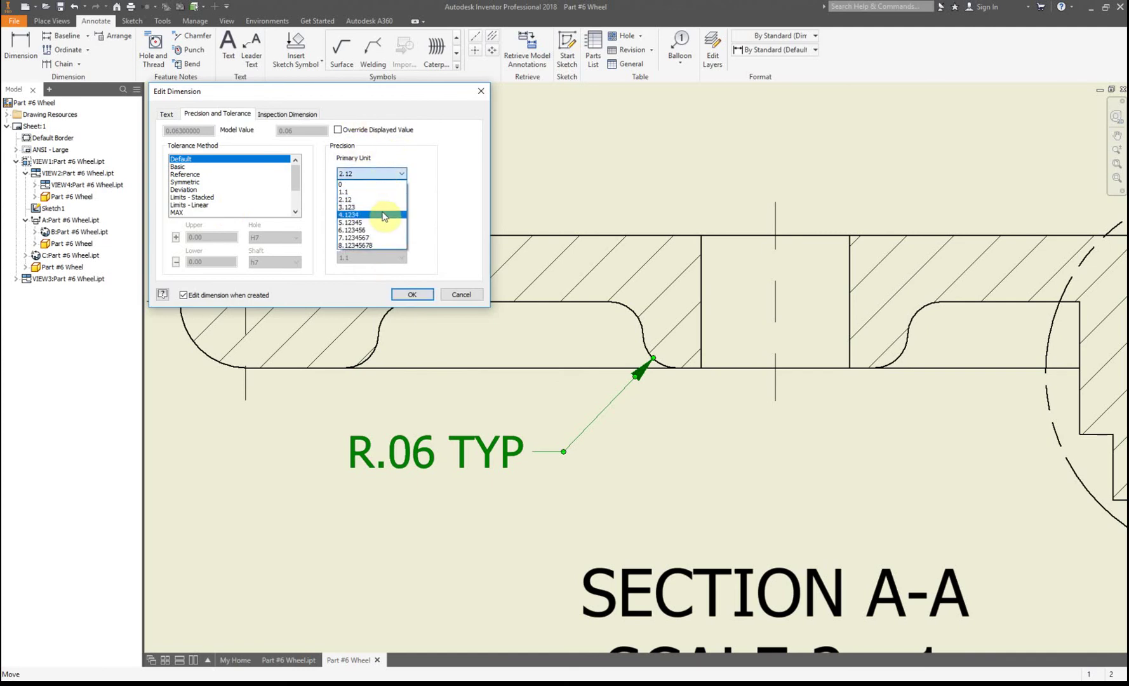
click(387, 207)
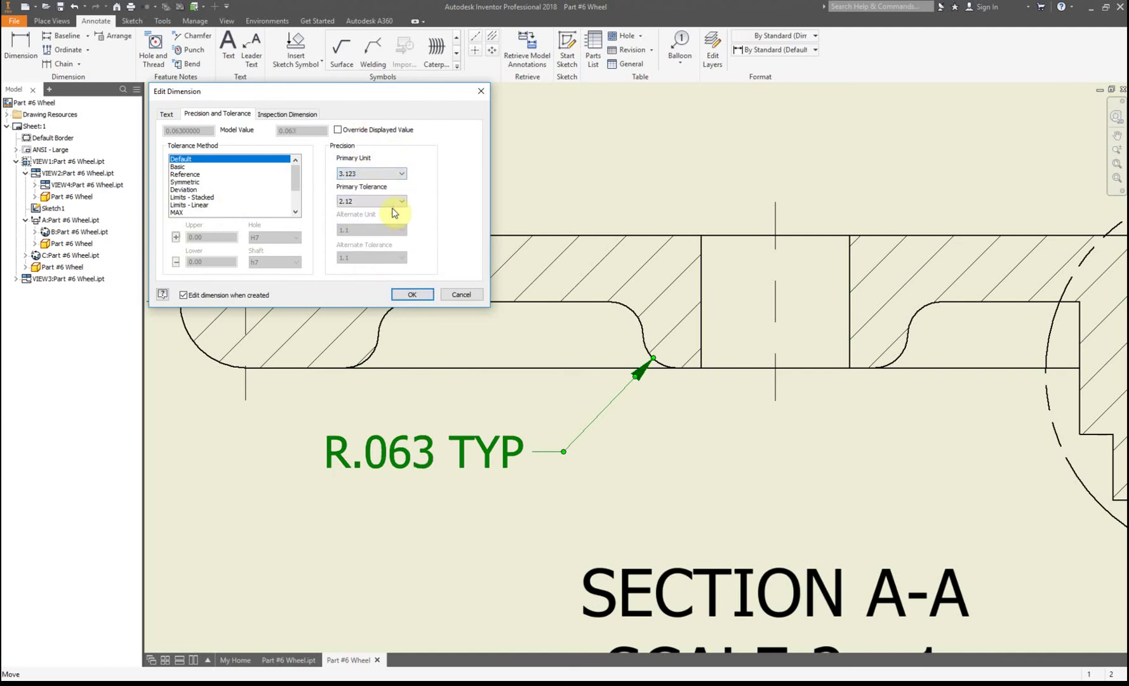
click(384, 175)
click(397, 220)
click(405, 176)
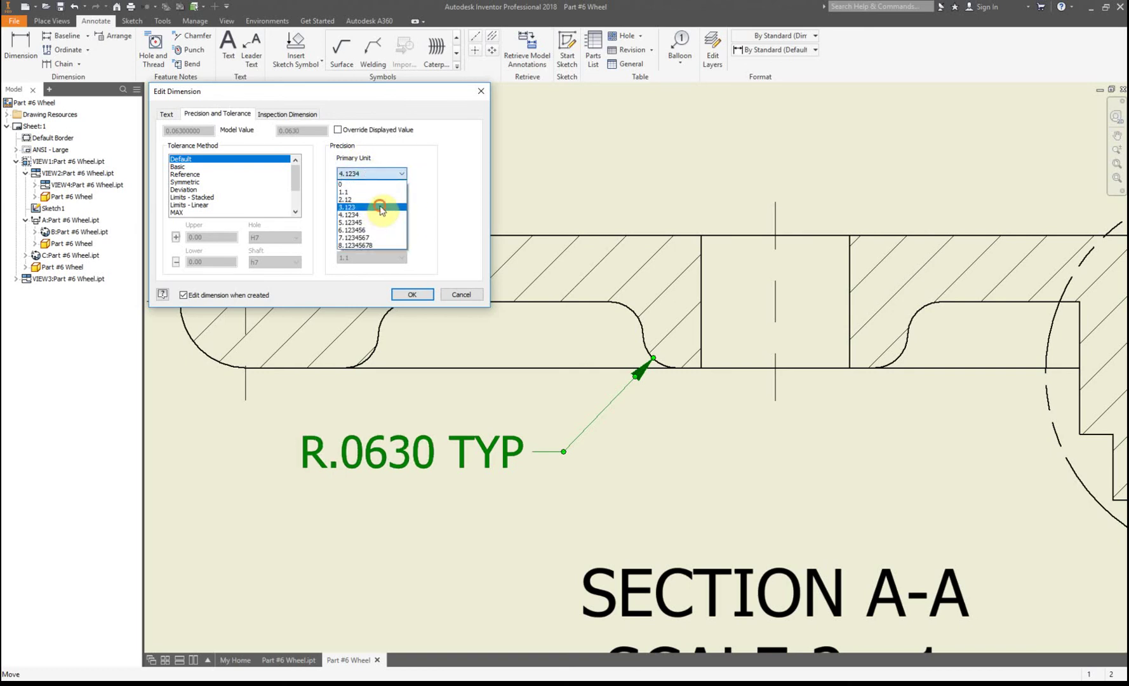
click(384, 209)
click(412, 294)
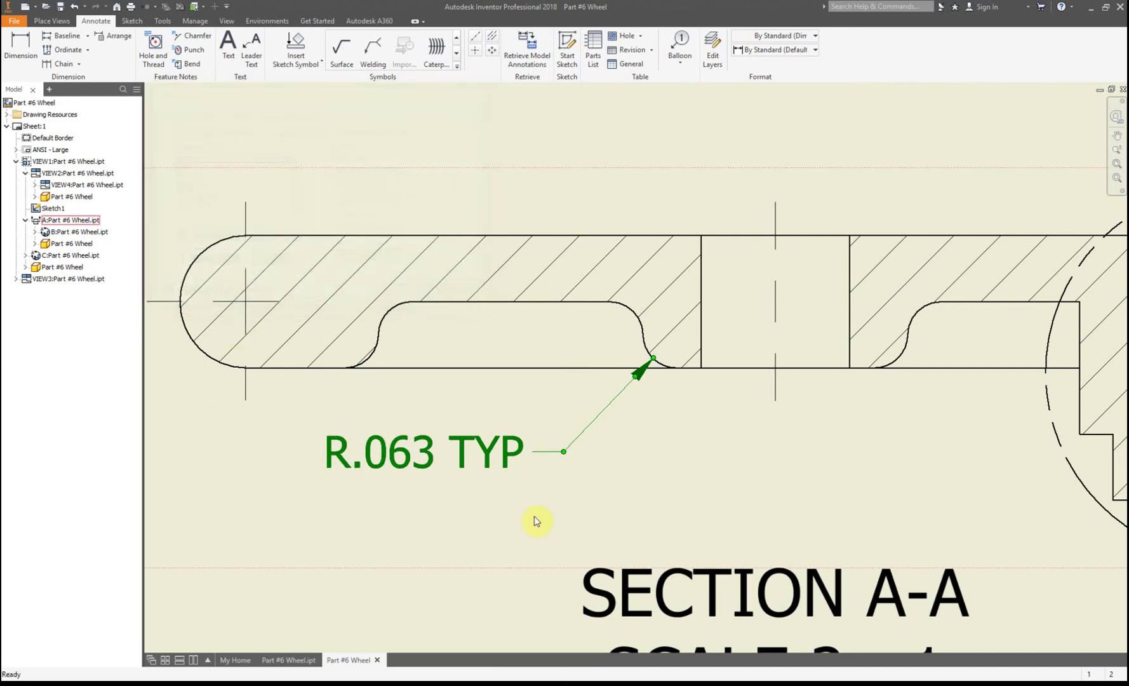
click(768, 462)
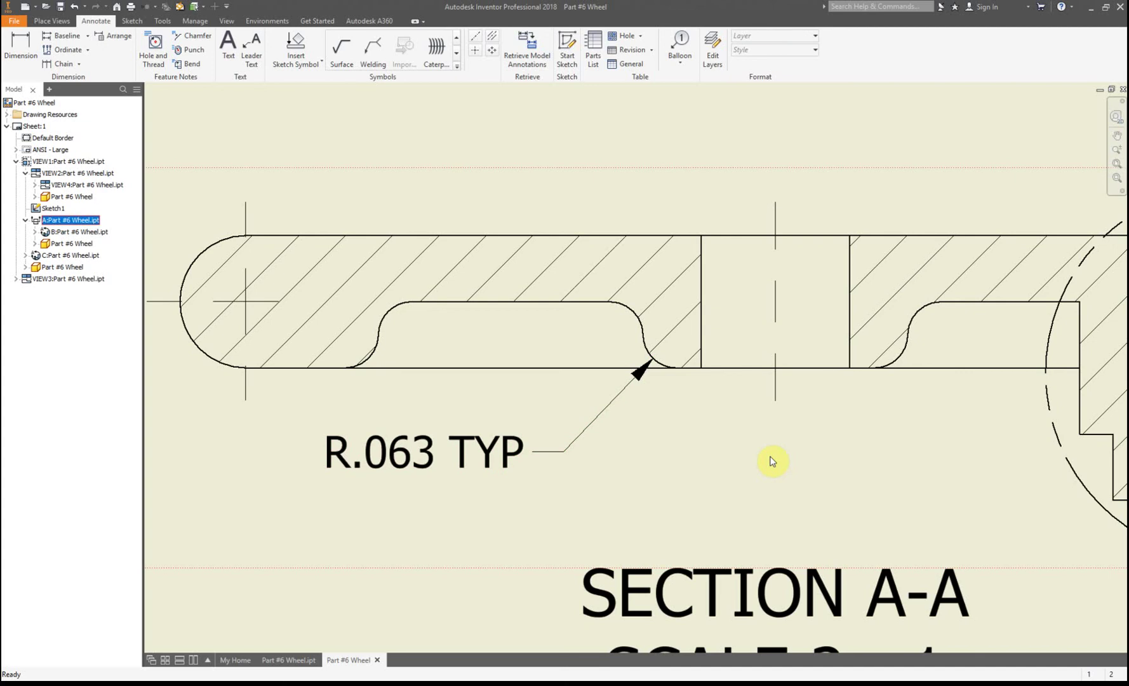
Step: Fit the whole sheet, then nudge the front view slightly upward so its projected views follow
key(Home)
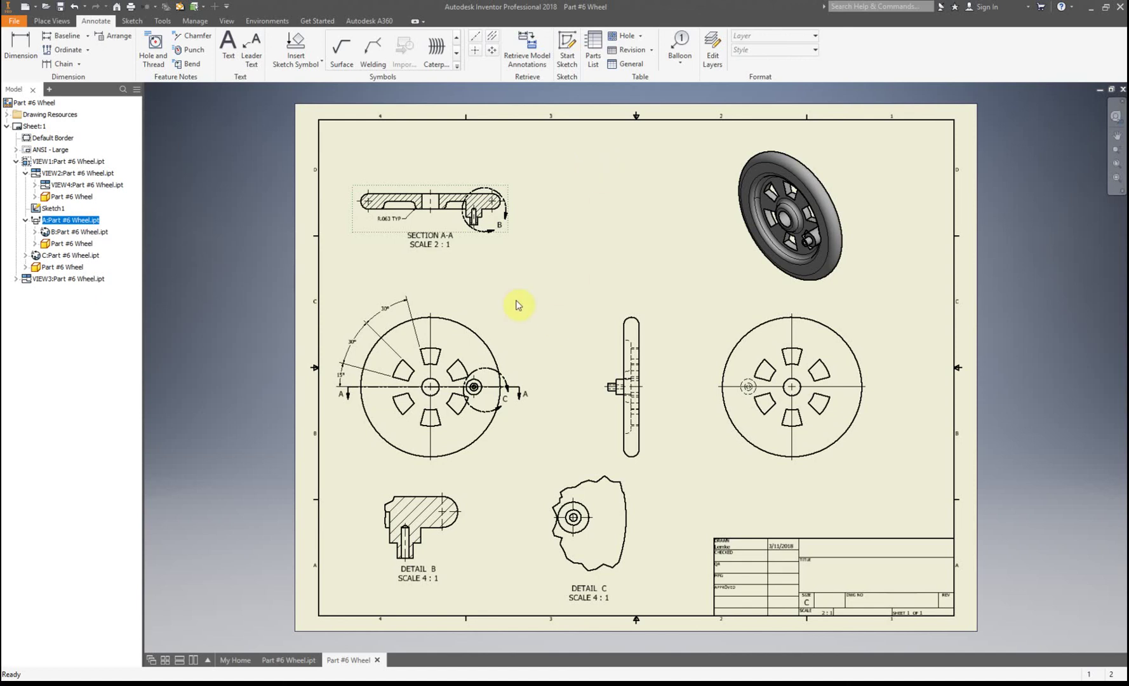
mouse_move(512, 328)
mouse_down()
mouse_move(505, 303)
mouse_move(508, 358)
mouse_move(530, 358)
mouse_move(512, 373)
mouse_move(522, 308)
mouse_move(547, 337)
mouse_move(522, 360)
mouse_move(535, 353)
mouse_move(527, 338)
mouse_up()
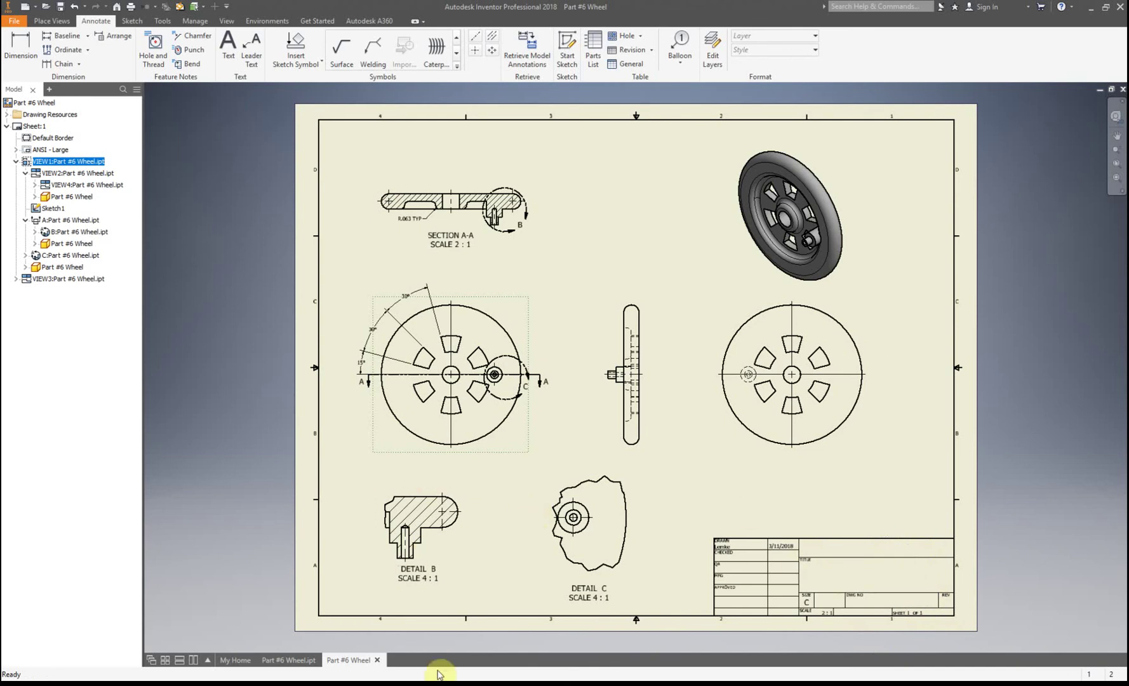
key(alt+Tab)
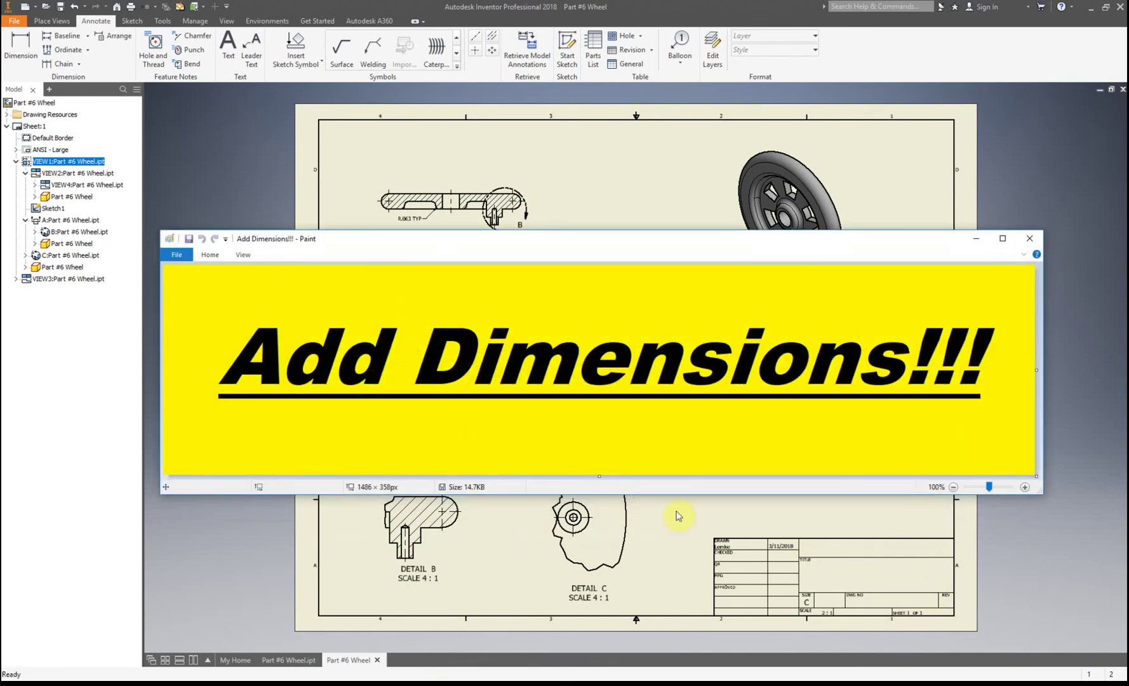